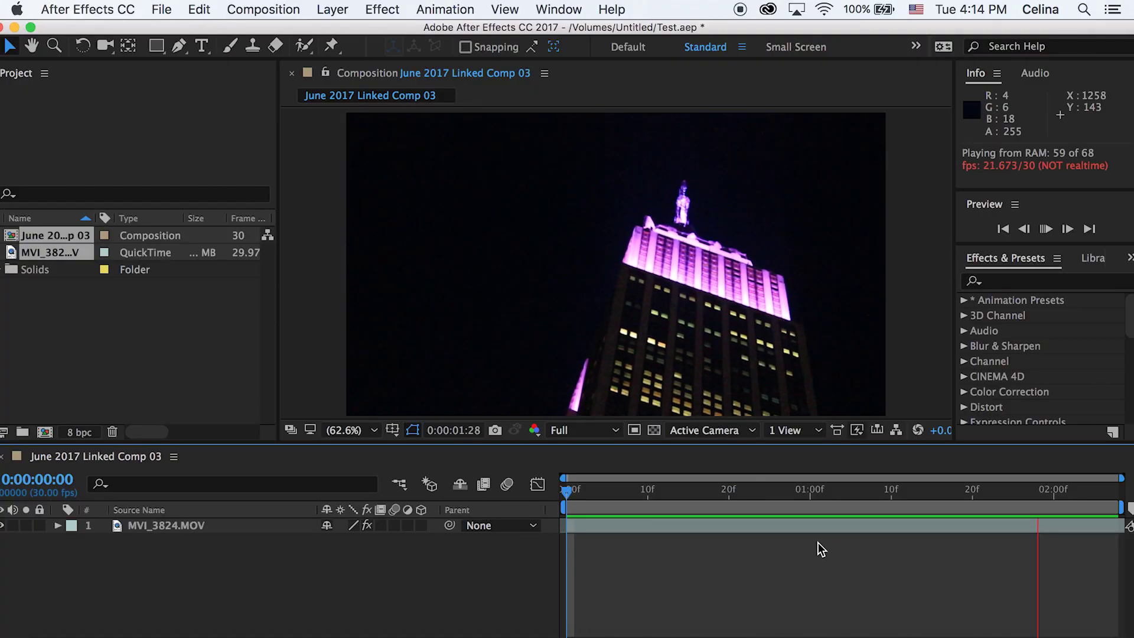
Return to the composition's first frame and add a black 1920 × 1080 px solid above the building footage
drag(710, 490, 552, 526)
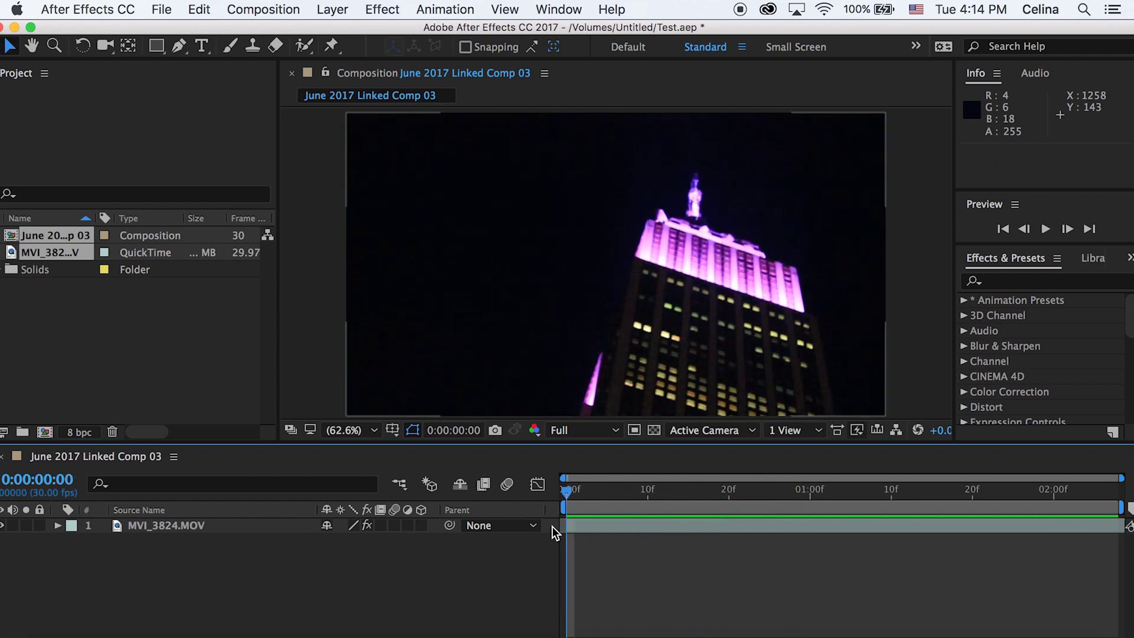
click(593, 520)
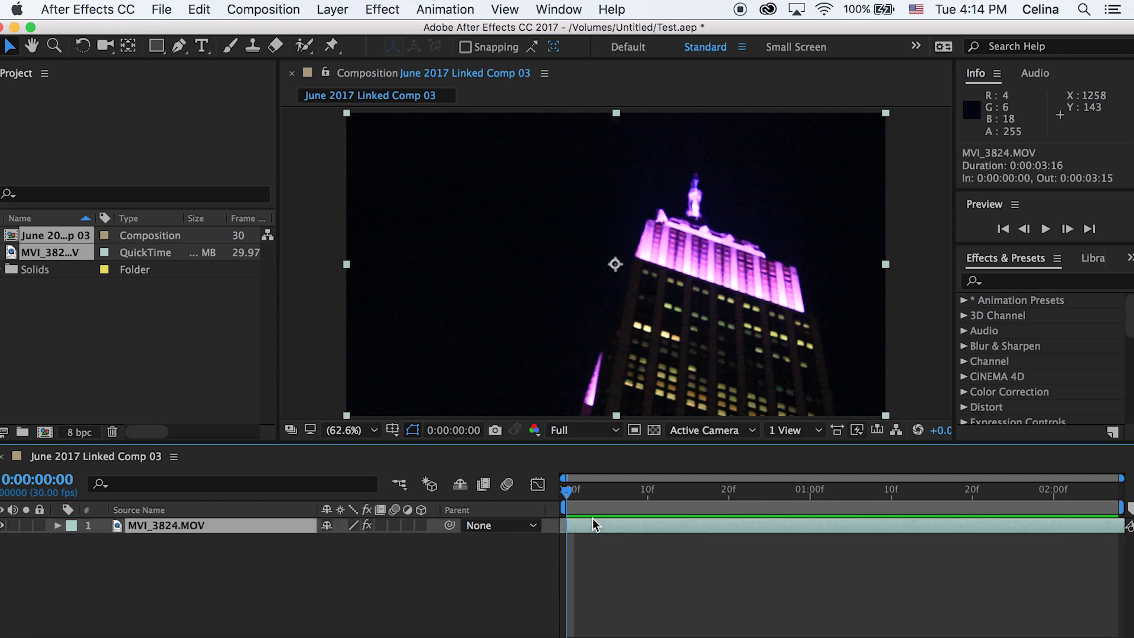
click(610, 555)
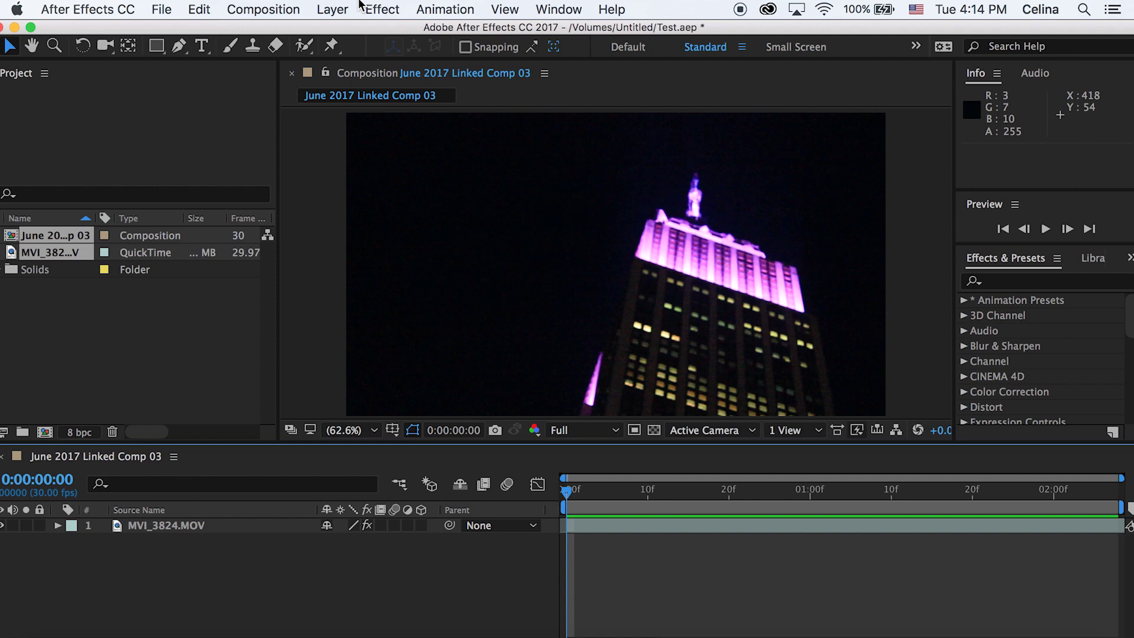
click(333, 9)
mouse_move(354, 31)
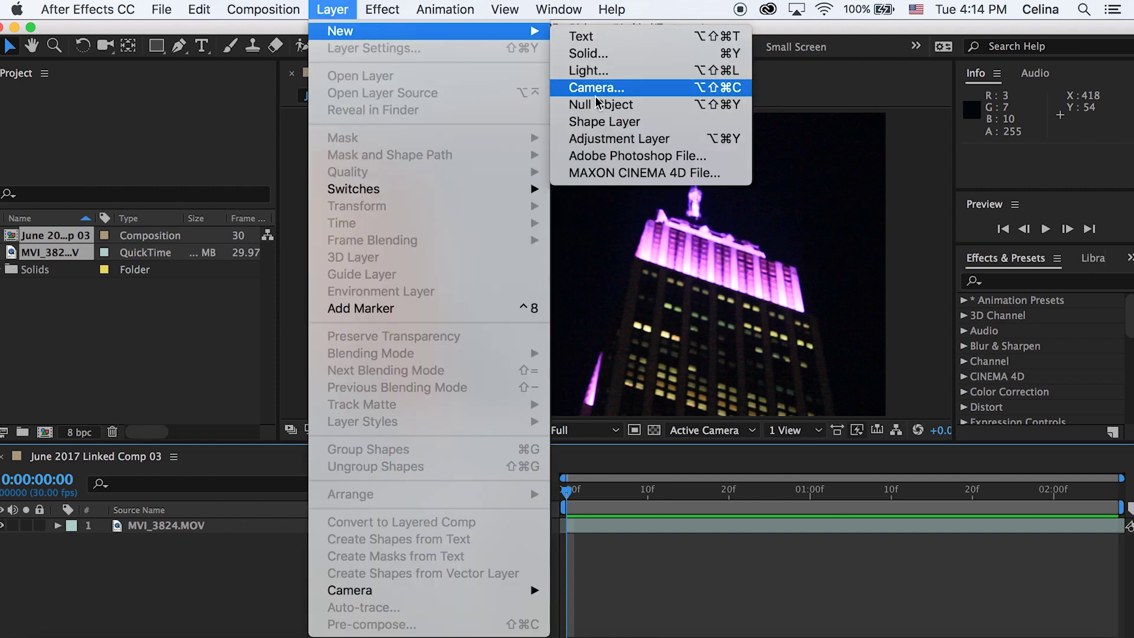
click(591, 53)
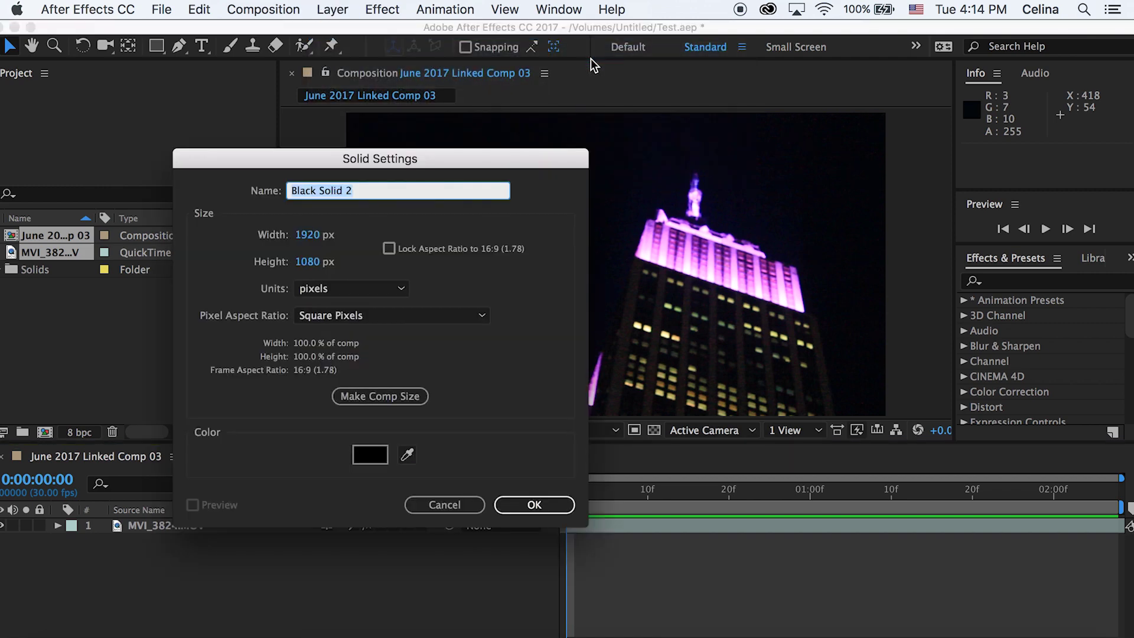
click(374, 451)
click(414, 330)
click(538, 504)
click(637, 593)
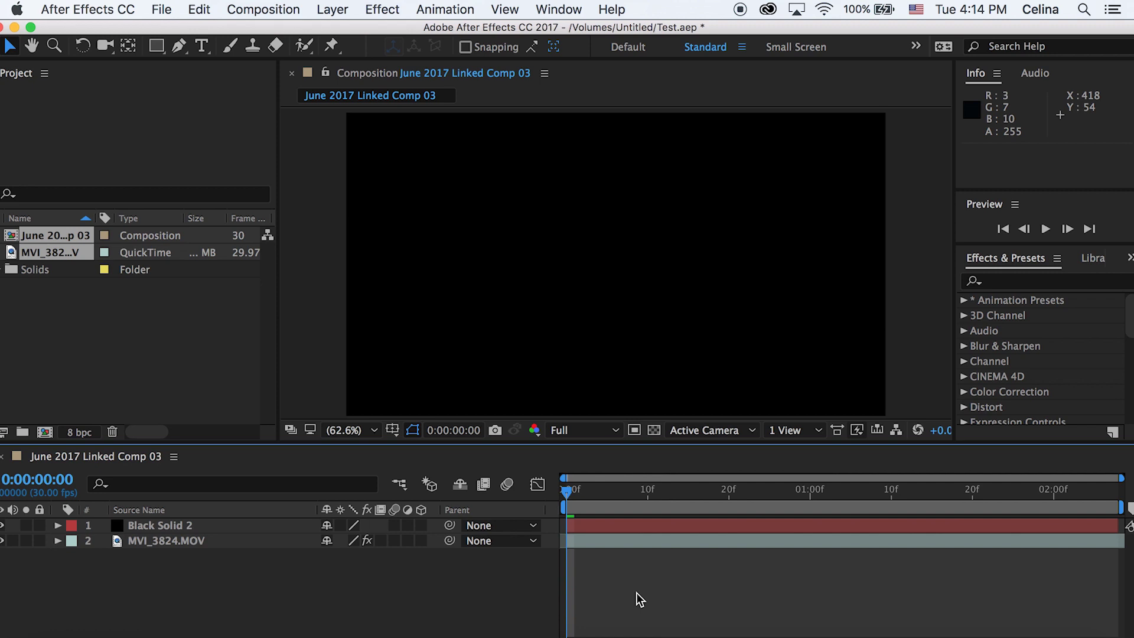
Hide the black solid and draw a closed four-point Pen mask on it around the building's leftmost window column
click(3, 526)
click(139, 526)
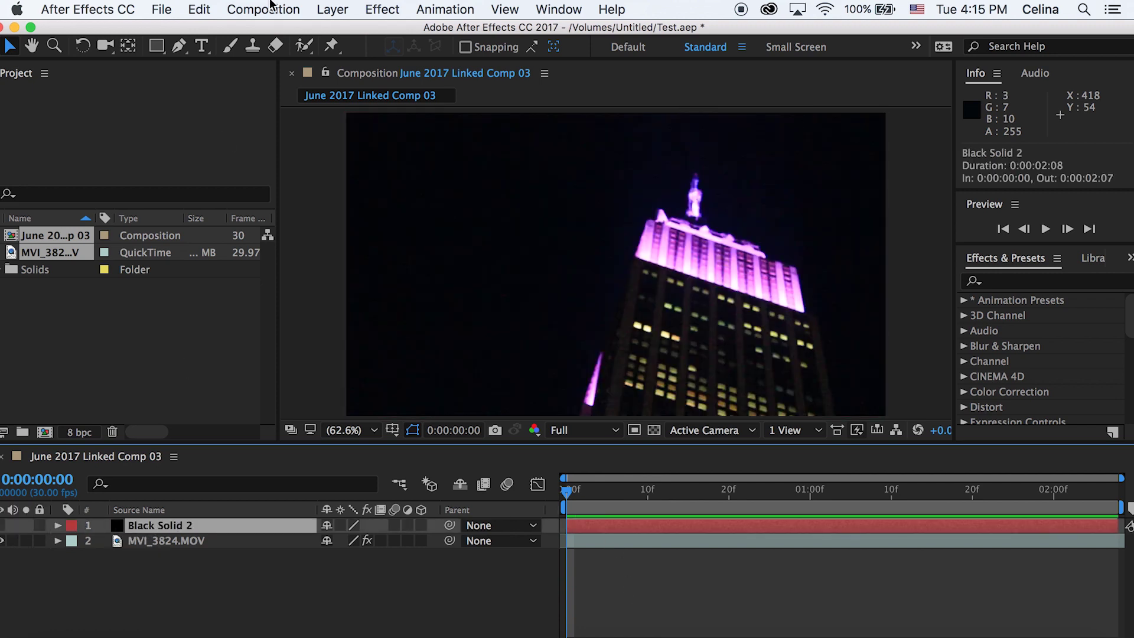
click(178, 46)
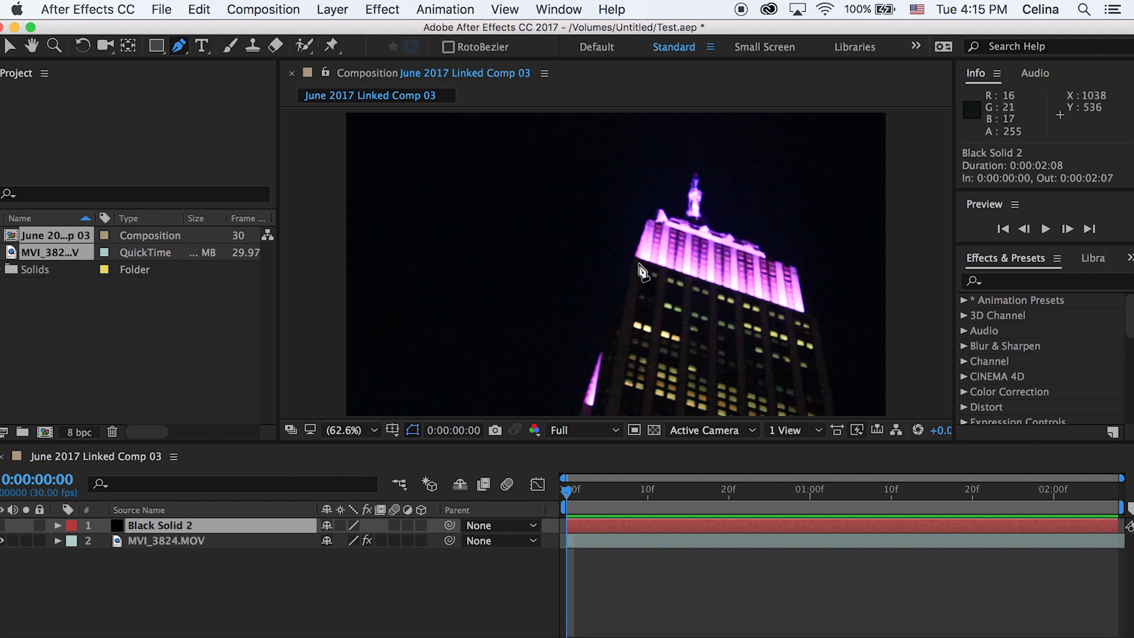
click(638, 263)
click(611, 408)
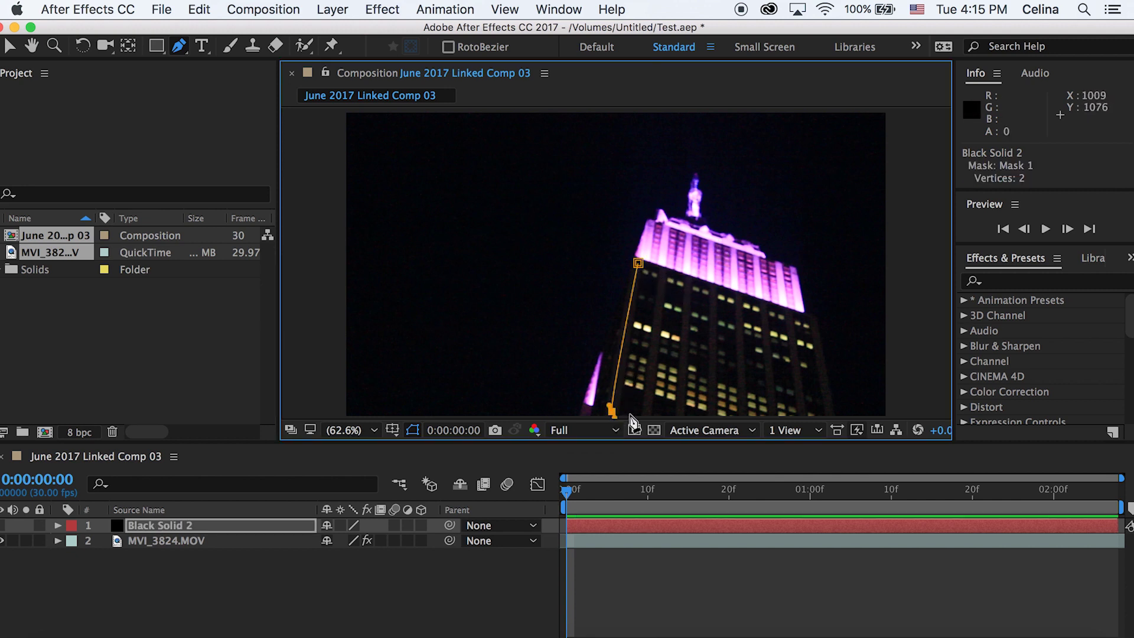
drag(611, 411, 610, 438)
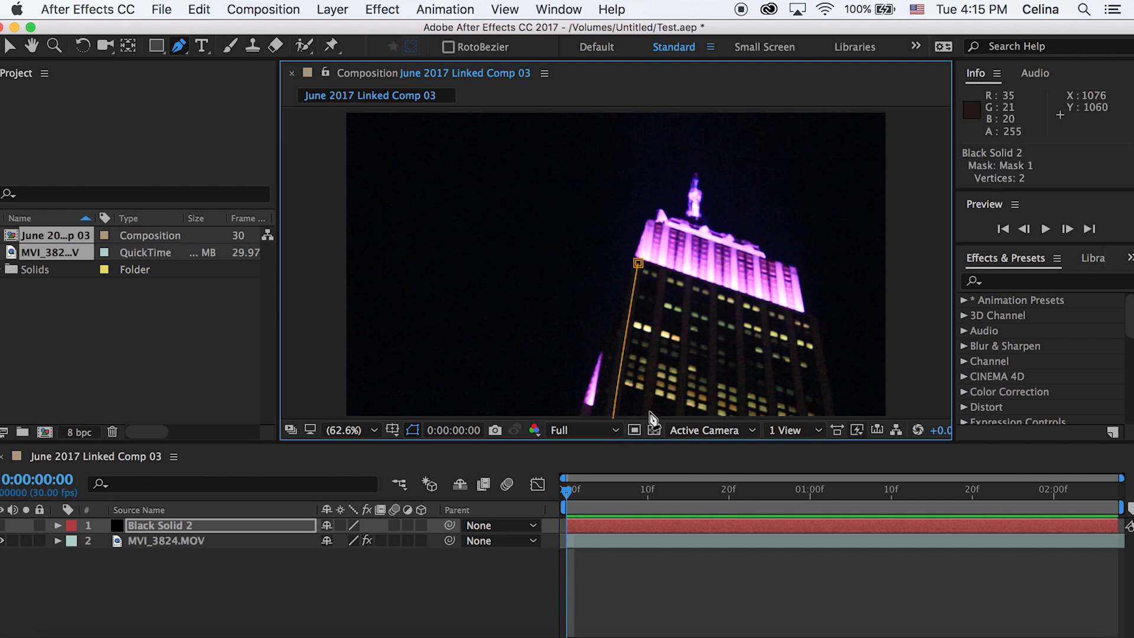
click(663, 274)
drag(662, 271, 665, 272)
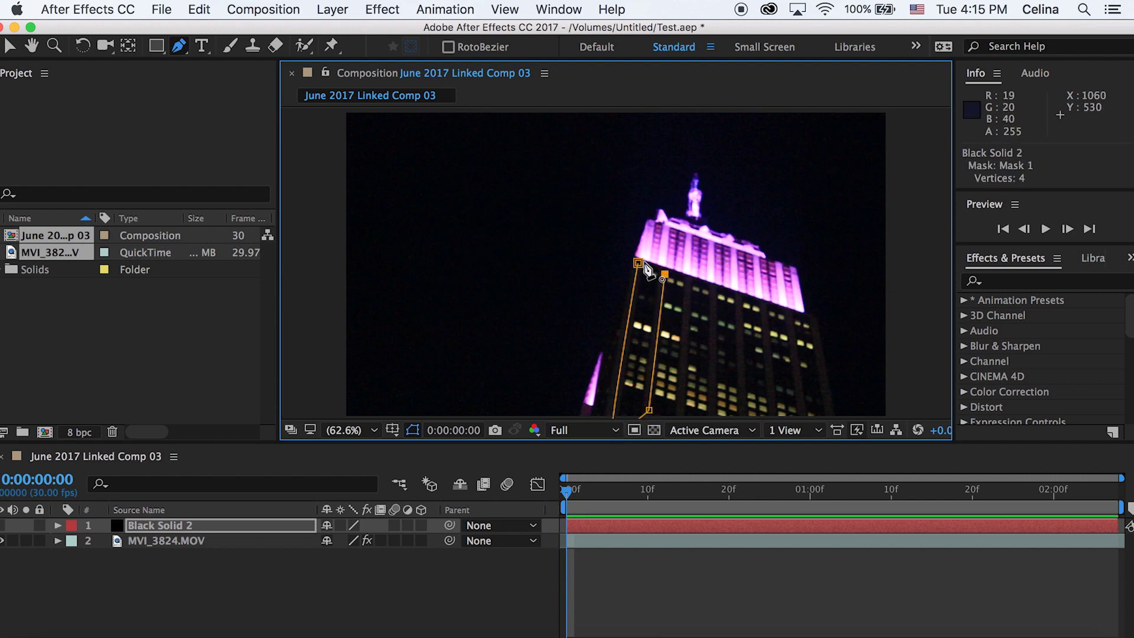
click(639, 264)
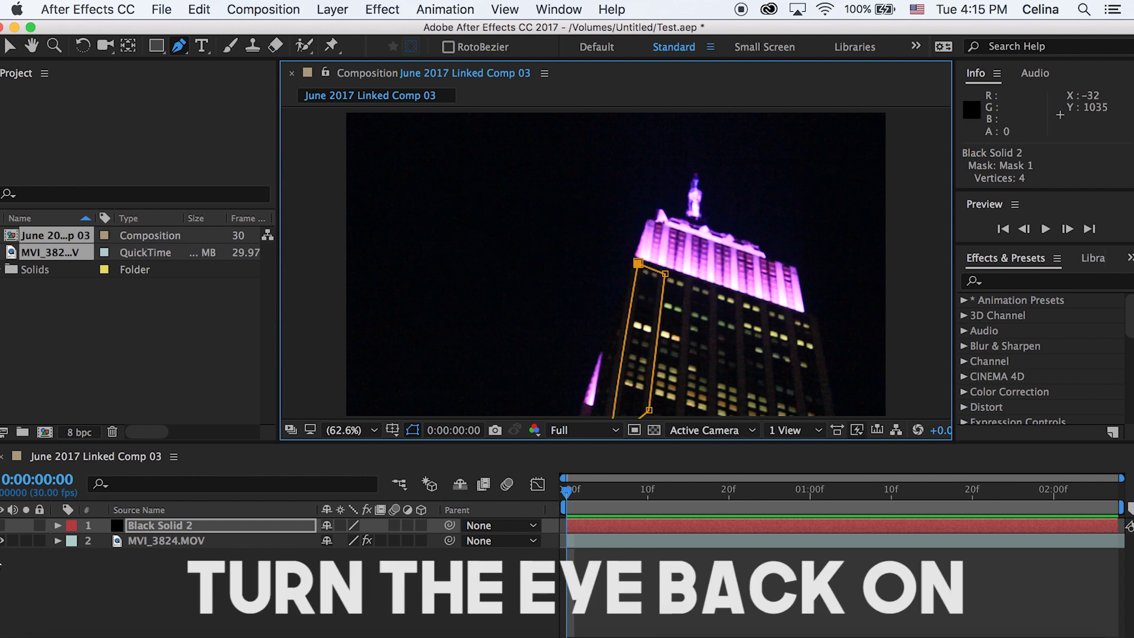
Make the masked solid visible again and set a Mask Path keyframe at the first frame
click(5, 525)
key(v)
click(587, 524)
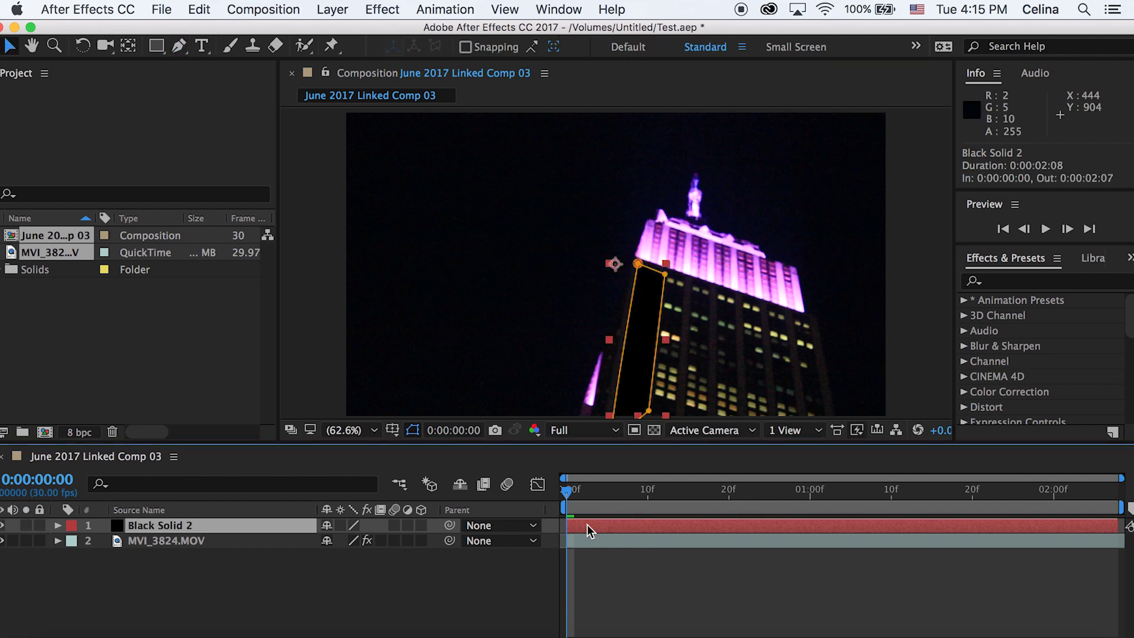
key(m)
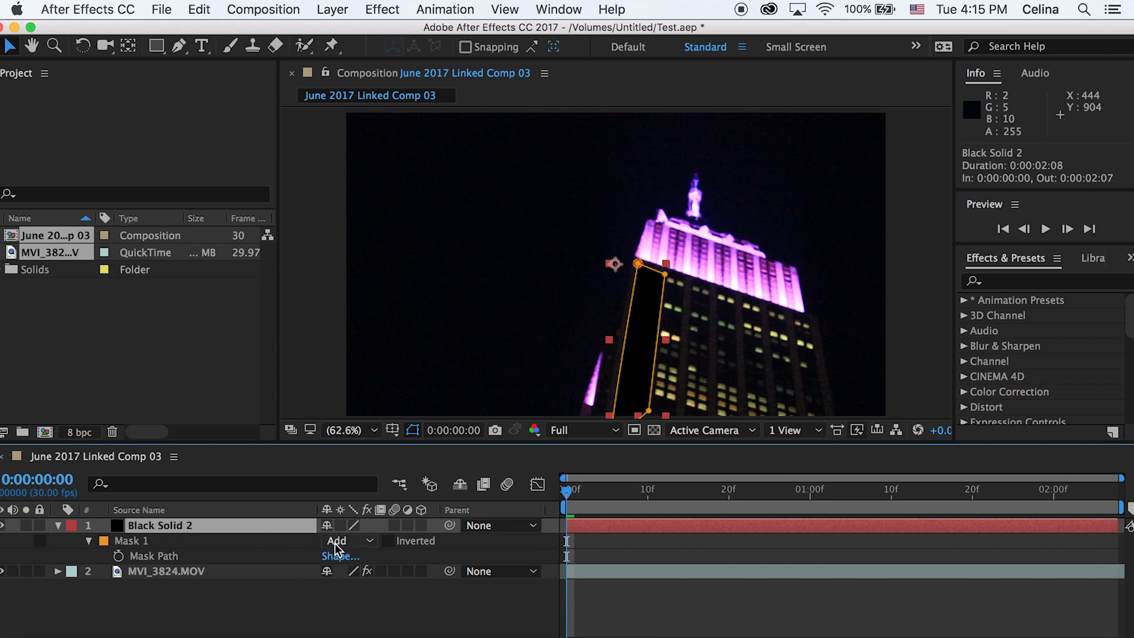
key(super+shift+a)
click(587, 520)
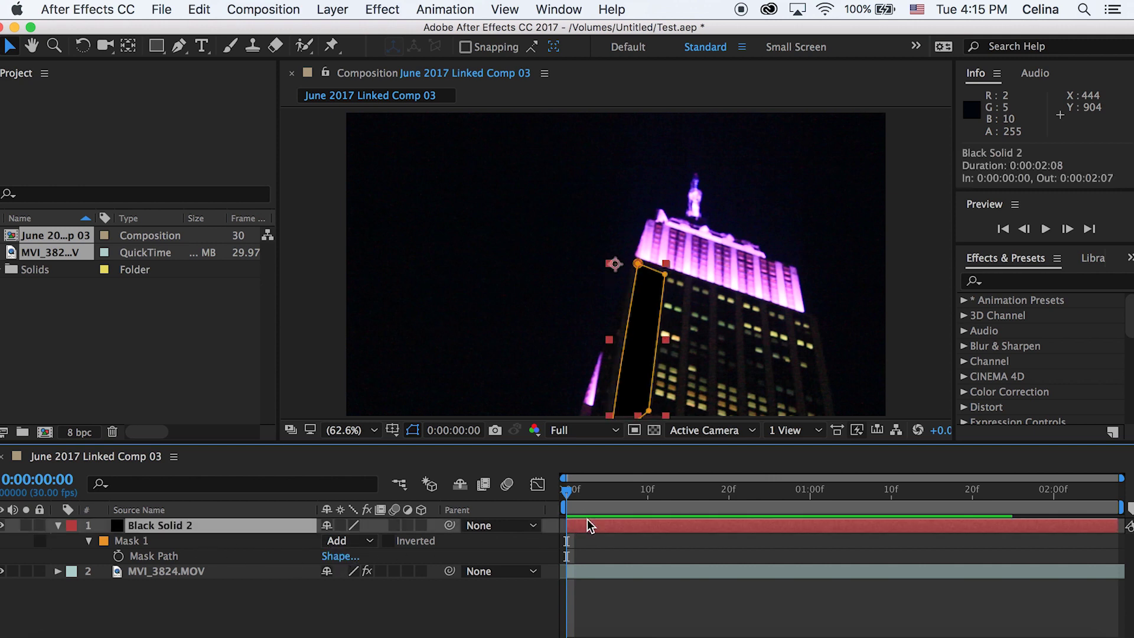
click(118, 556)
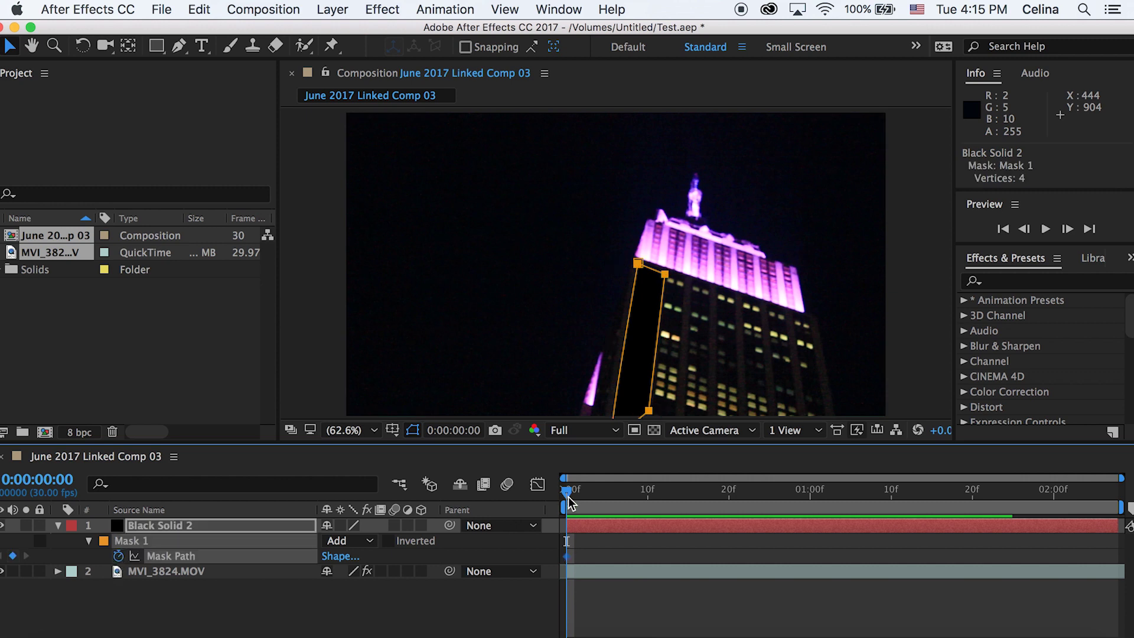
At 0:00:00:03, move the solid's mask down off the window column to keyframe the reveal, and return to the start
drag(569, 499, 597, 501)
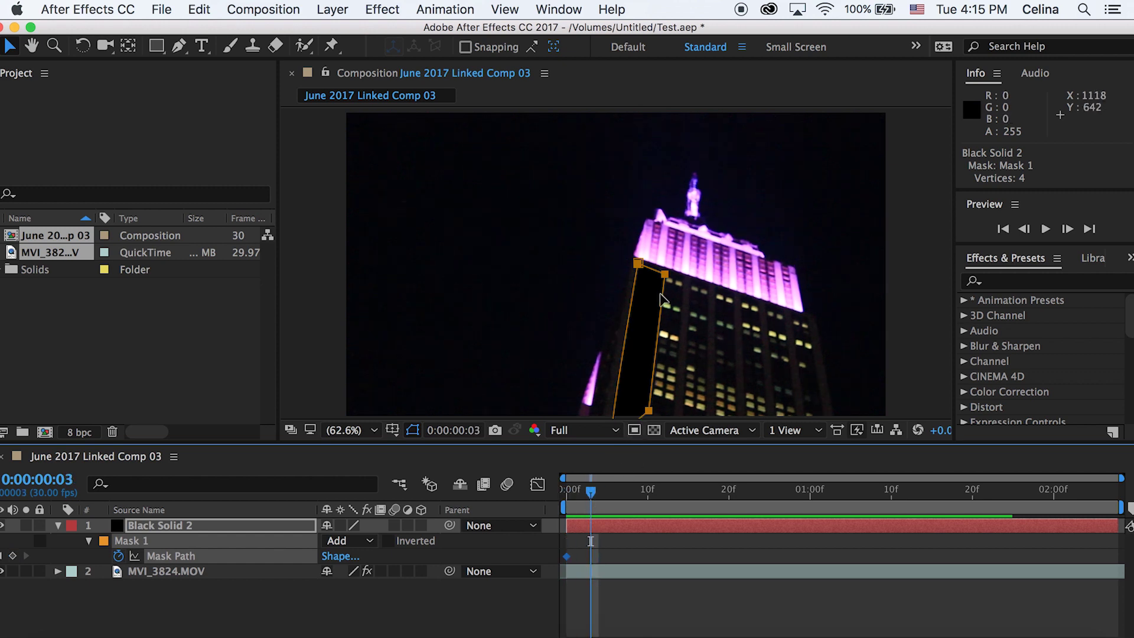
drag(662, 298, 621, 413)
drag(594, 495, 496, 494)
Play and scrub the composition to check the mask reveal on the leftmost window column
key(space)
click(728, 563)
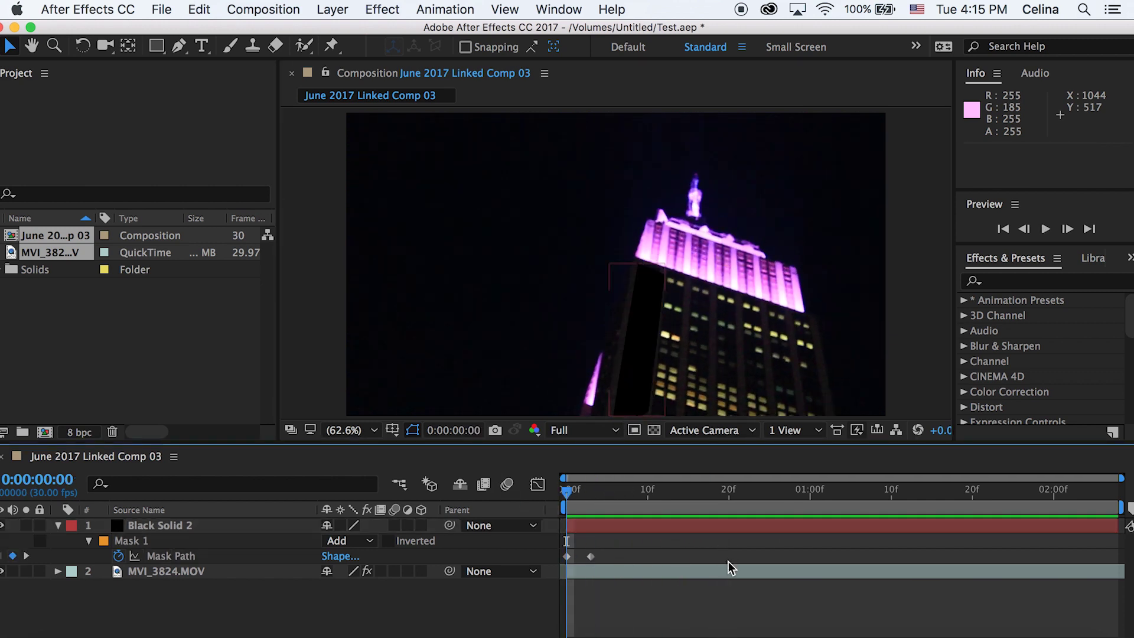
key(space)
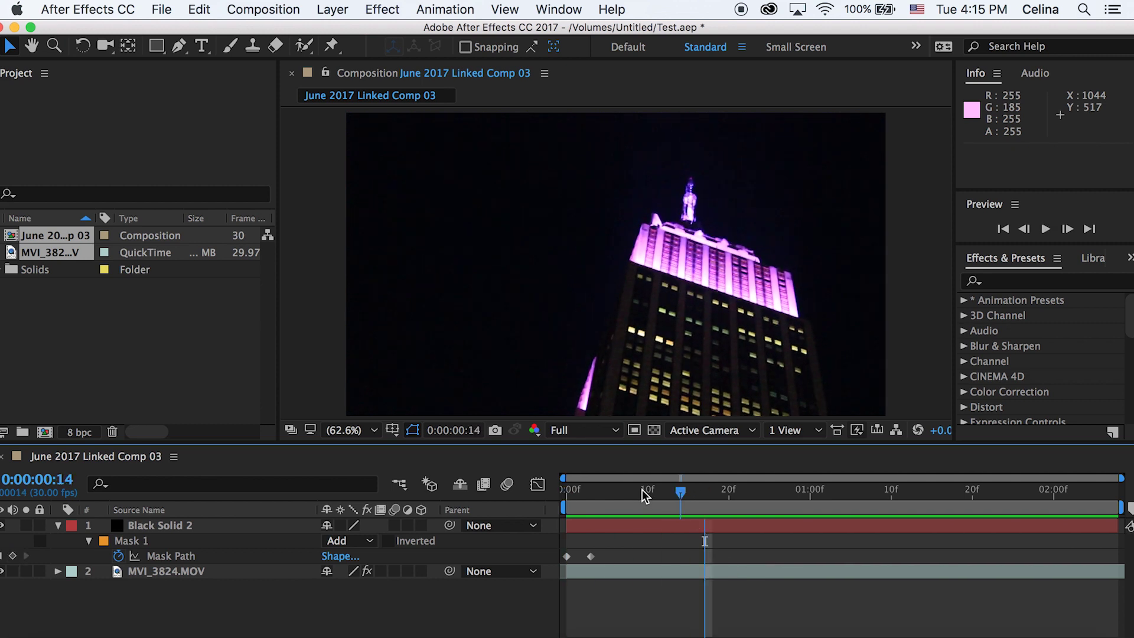
key(space)
key(space)
key(space)
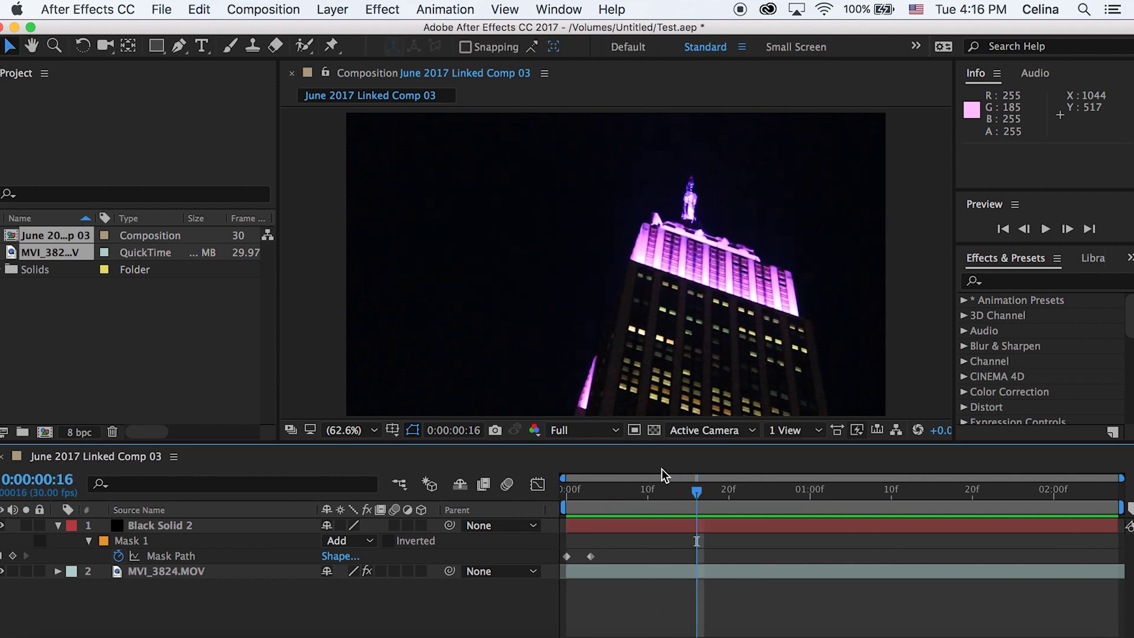
drag(662, 480, 623, 486)
Collapse the solid's mask properties, return to the first frame and duplicate the masked solid layer
click(644, 525)
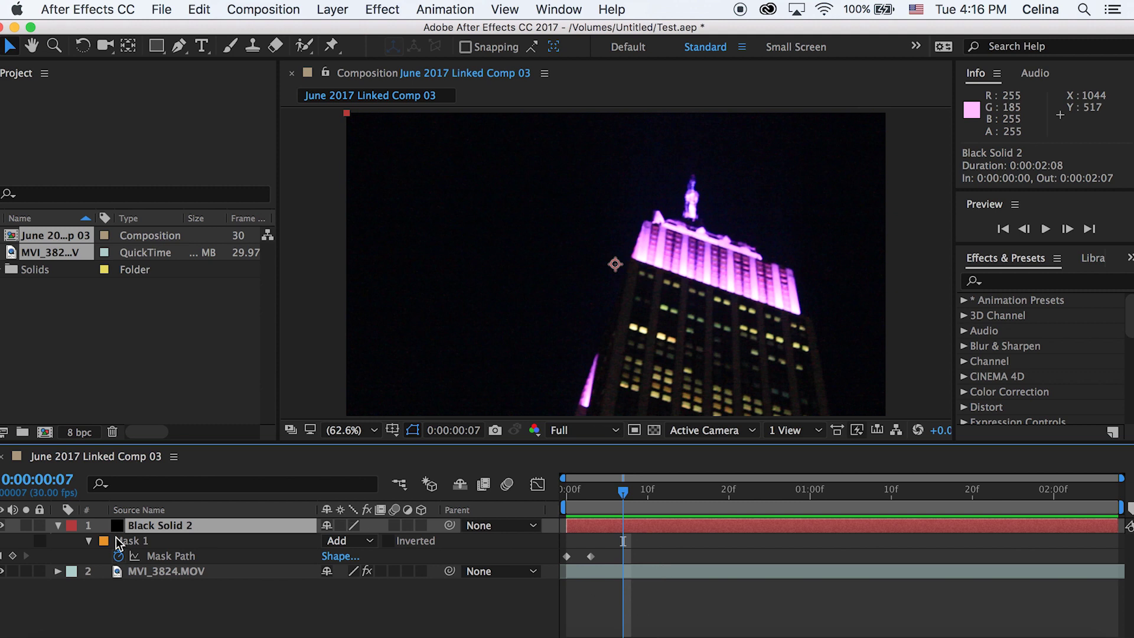
click(57, 526)
click(178, 586)
key(Home)
click(590, 521)
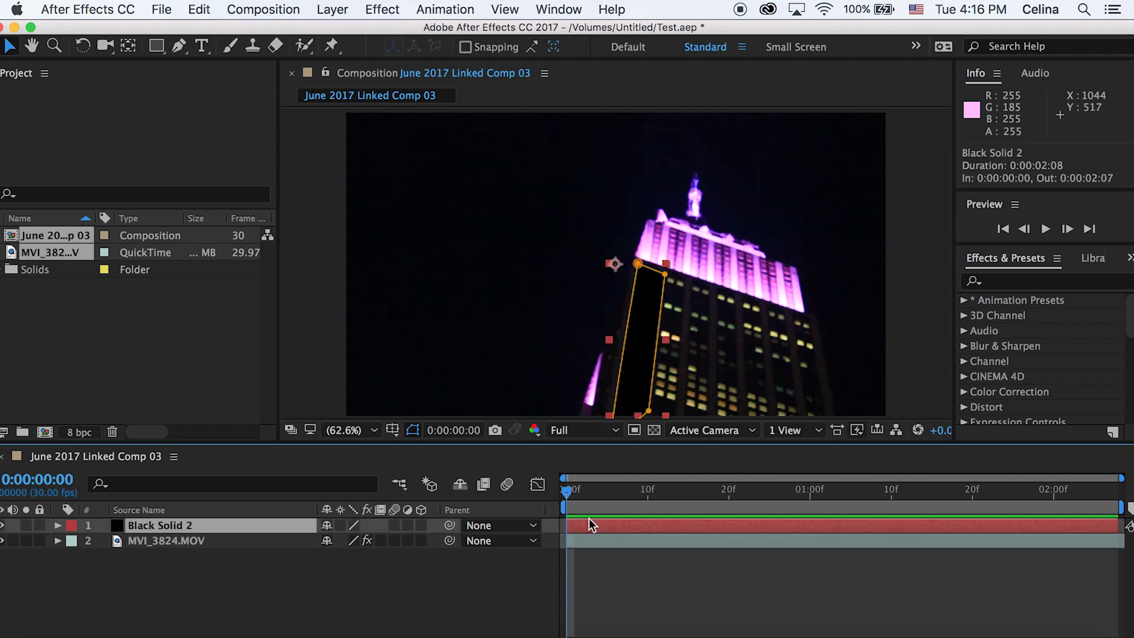
key(super+d)
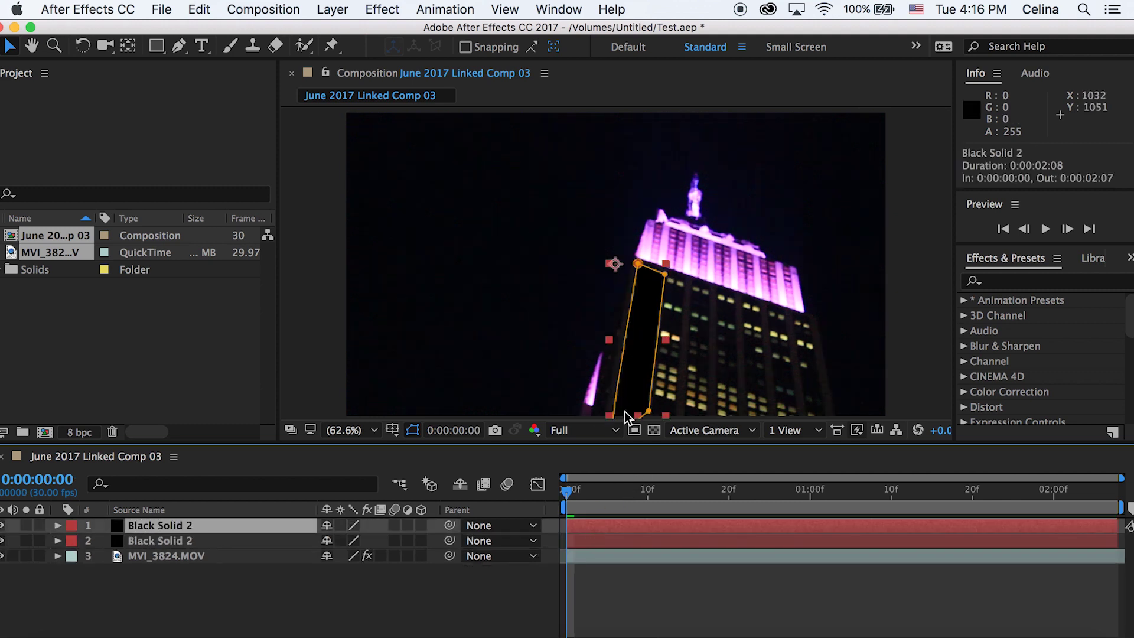
Position the duplicated solid over the building's middle window column, with its top edge just below the pink-lit section
drag(650, 342, 725, 367)
click(732, 295)
click(718, 289)
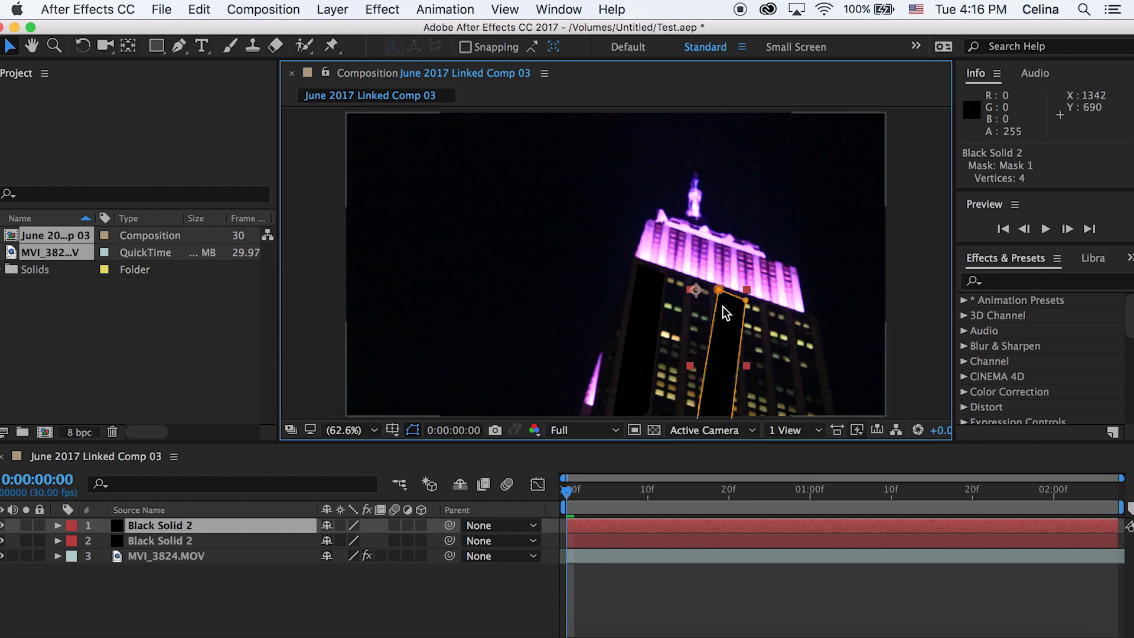
drag(723, 318, 730, 262)
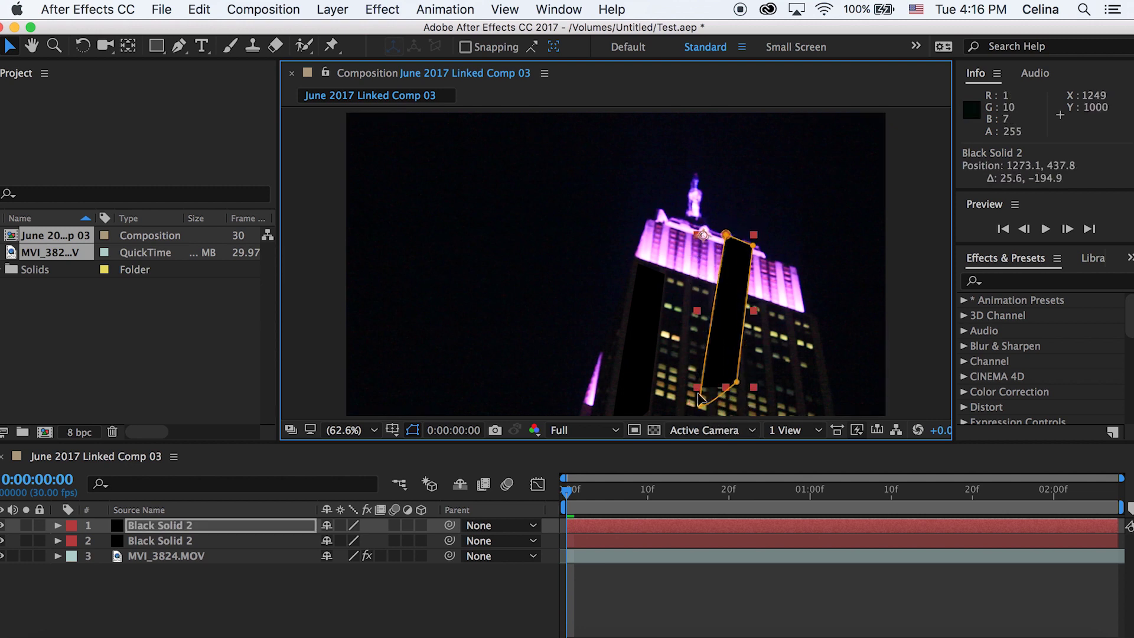
drag(702, 406, 724, 411)
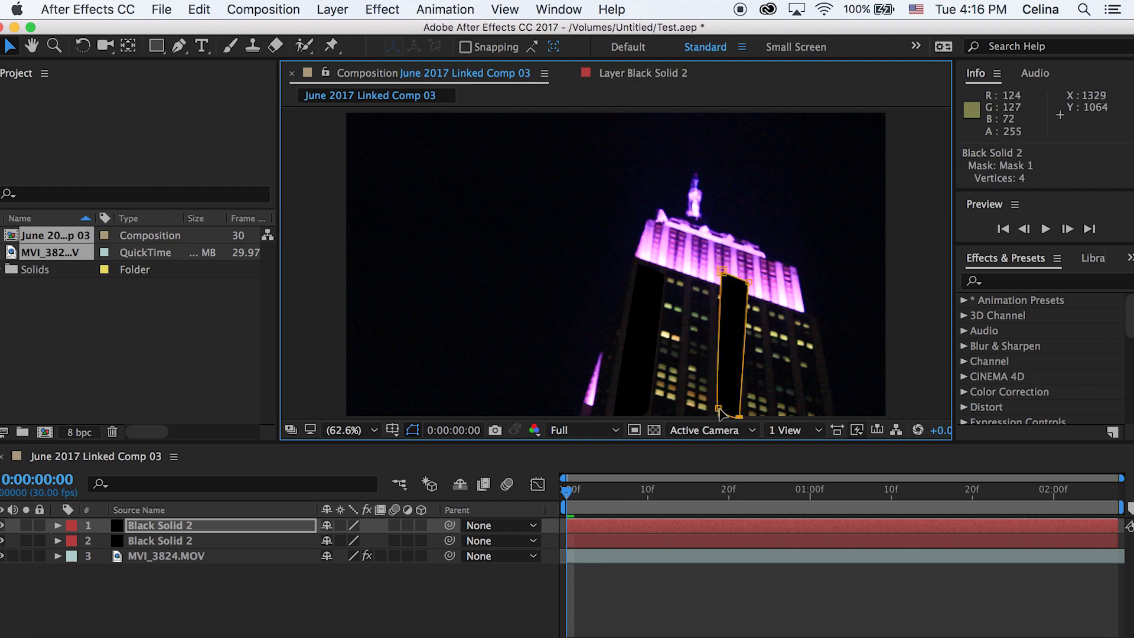
drag(720, 413, 720, 426)
drag(722, 272, 719, 289)
Play the composition to preview the reveal of both masked window columns
click(590, 574)
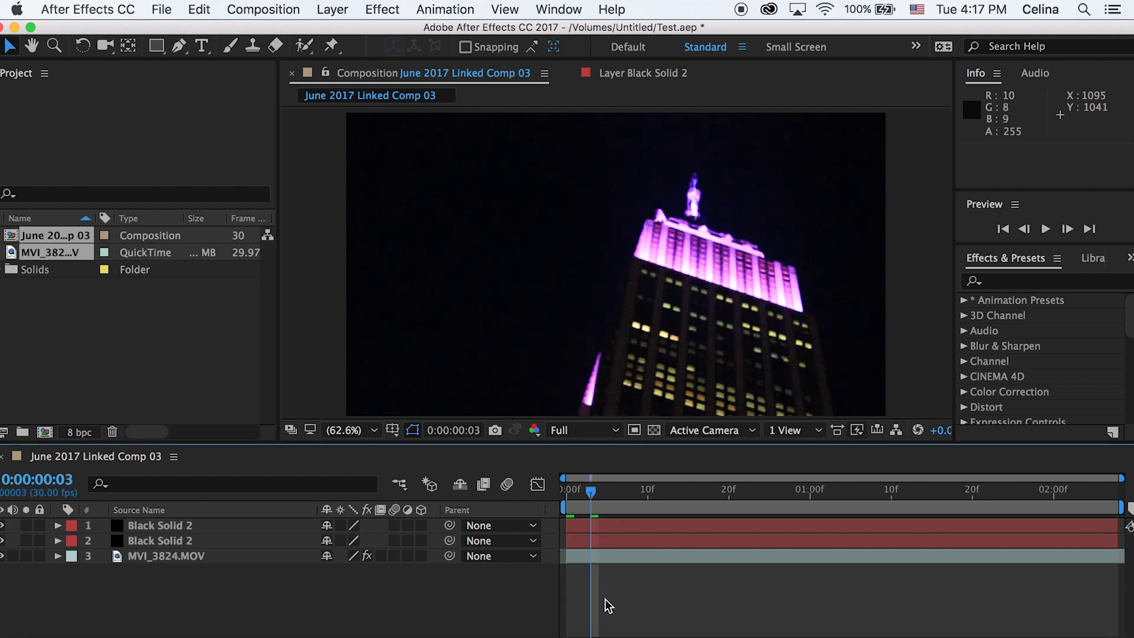
key(space)
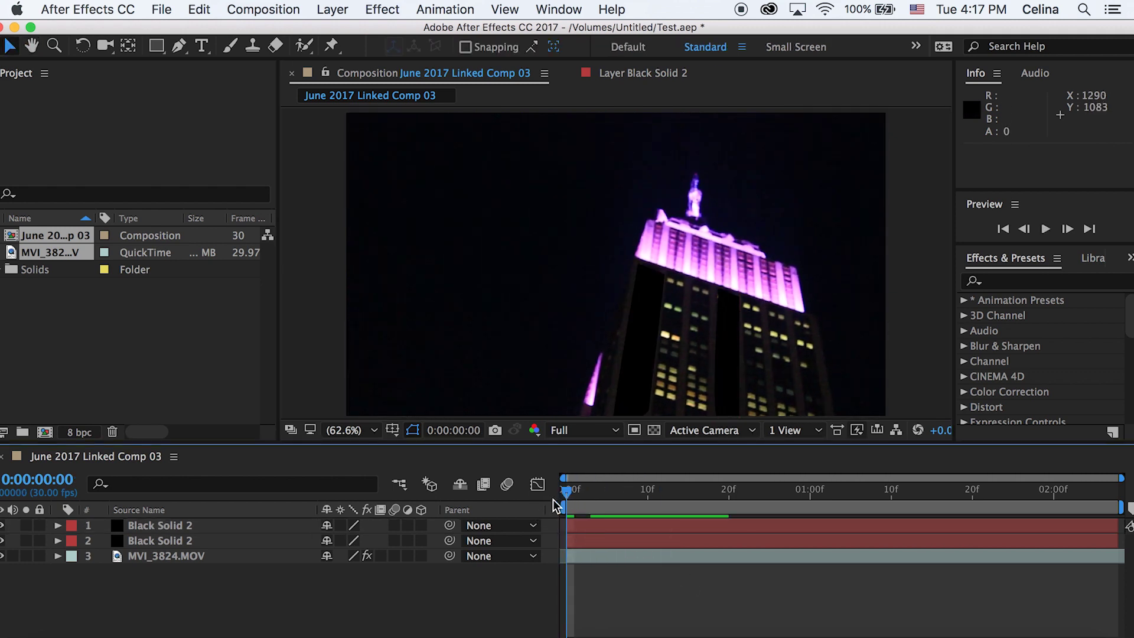
key(space)
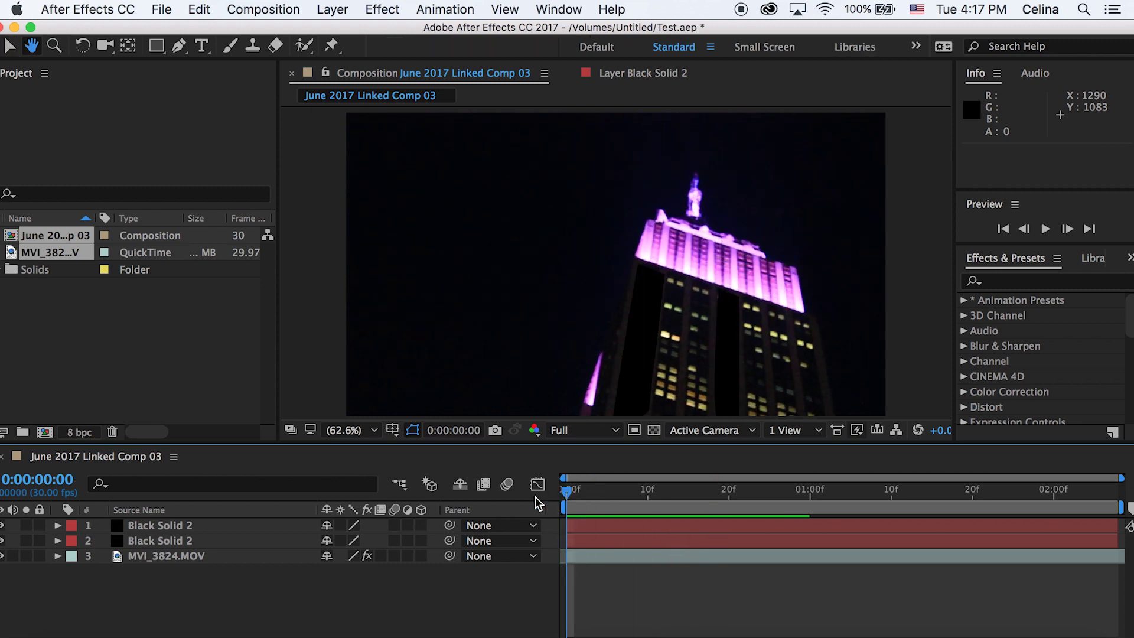
Shift the duplicated solid to start one frame later, at 0:00:00:01, and preview the offset
click(579, 532)
drag(579, 529, 587, 497)
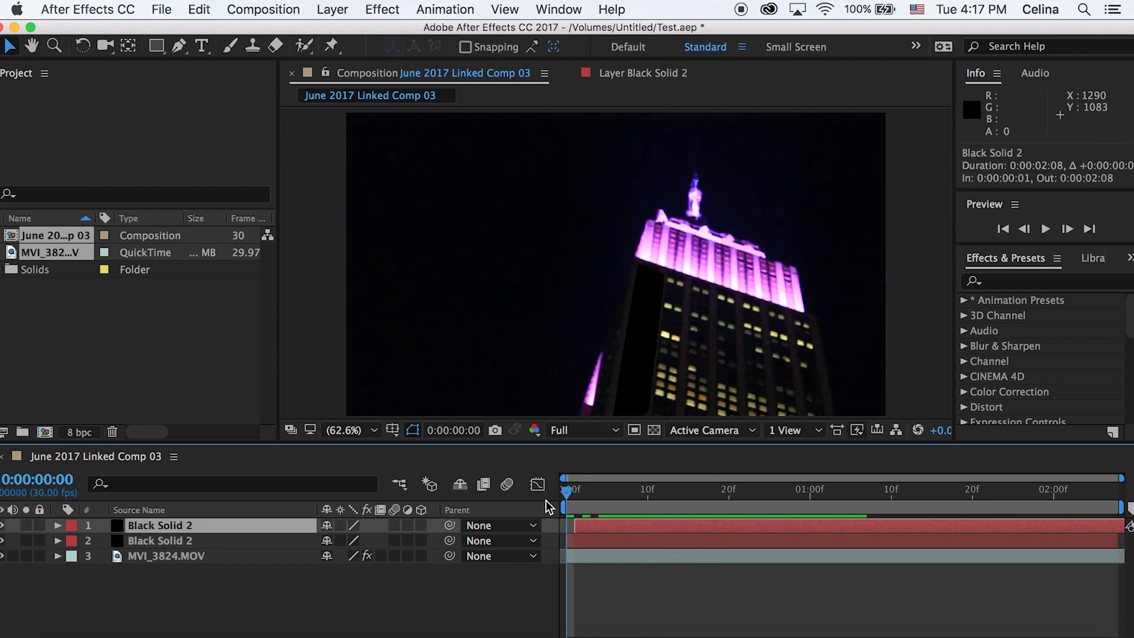
key(space)
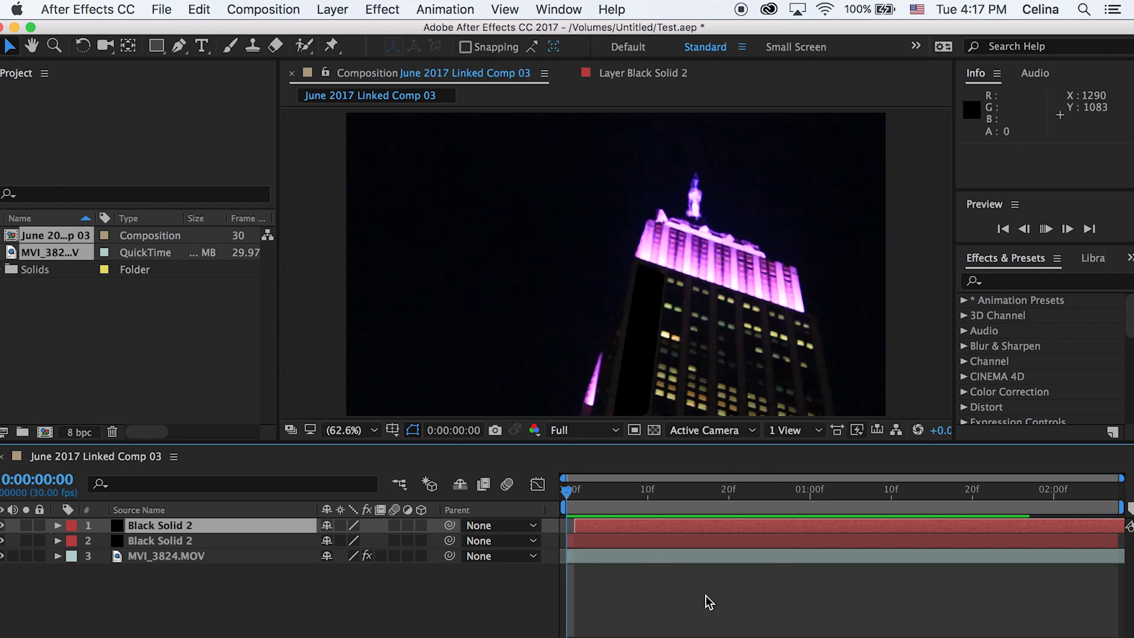
key(space)
click(600, 493)
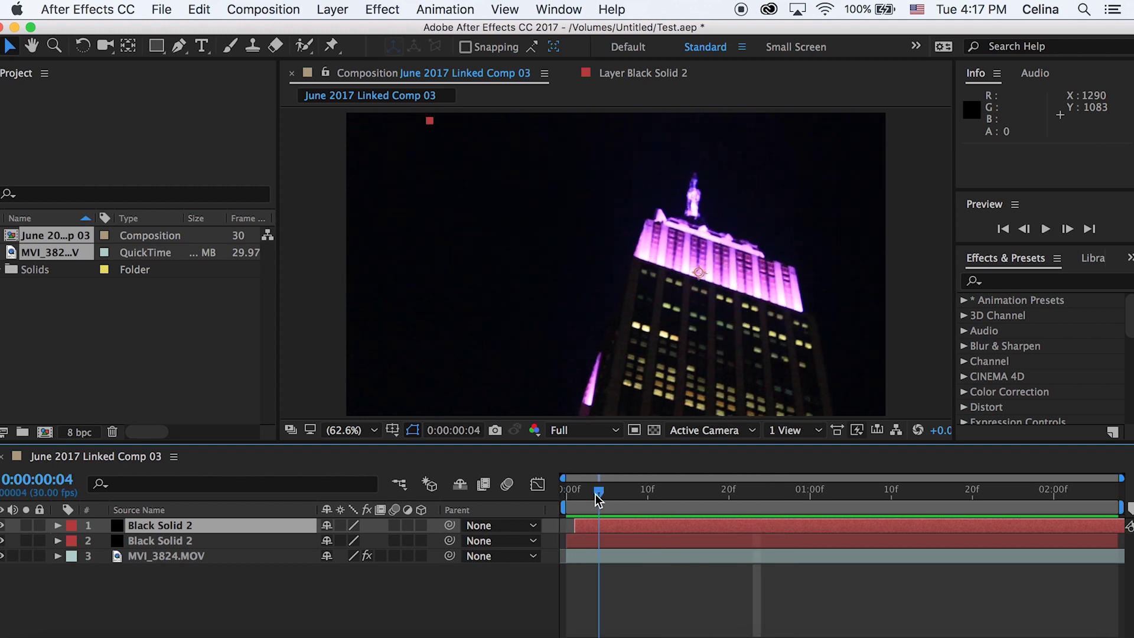
Add another black 1920 × 1080 px solid named Black Solid 3 at the top of the layer stack
click(631, 601)
click(346, 8)
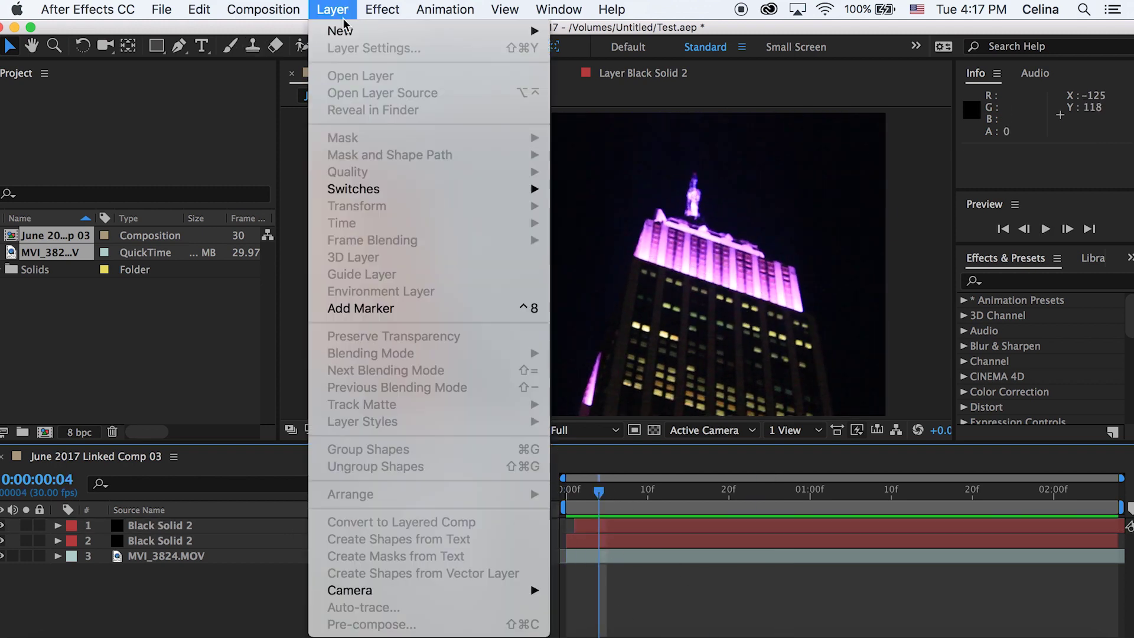
mouse_move(345, 32)
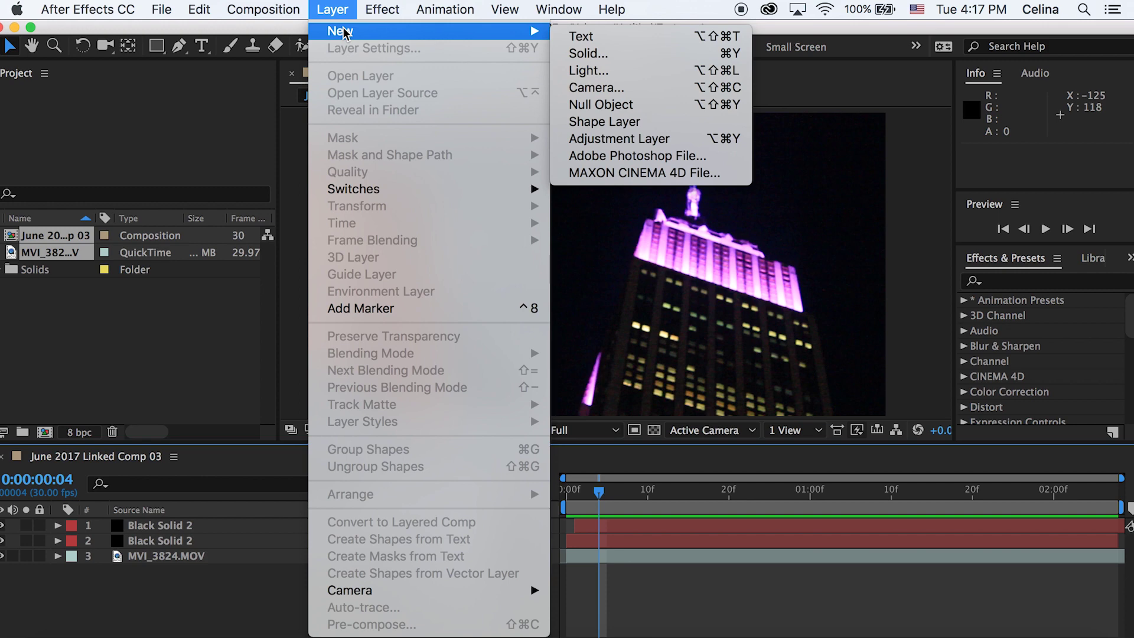
click(591, 54)
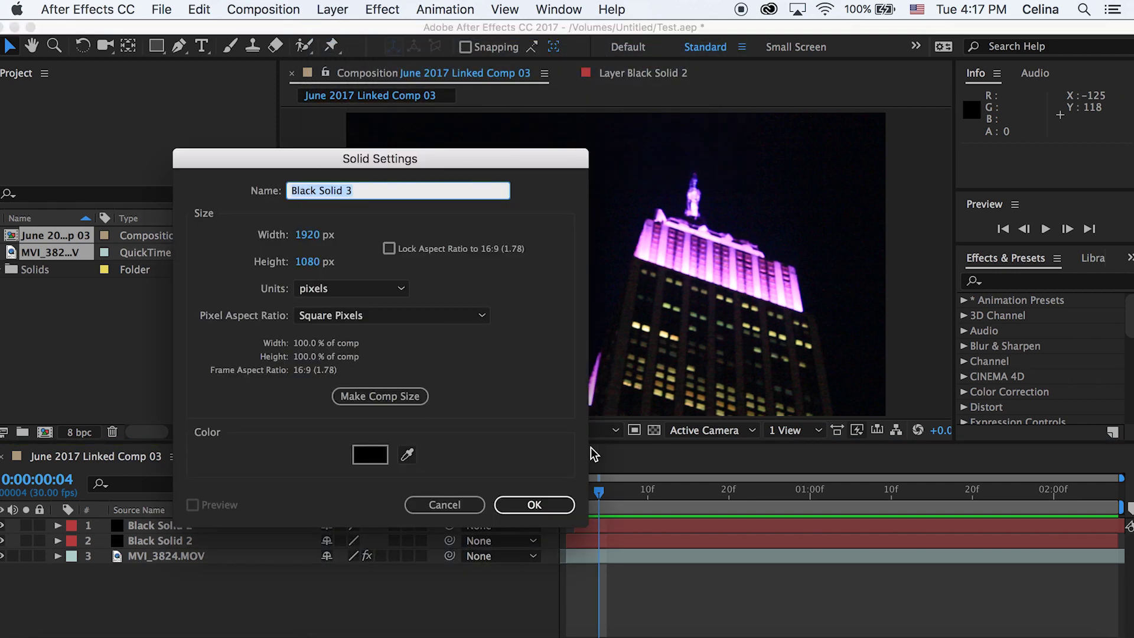
click(535, 505)
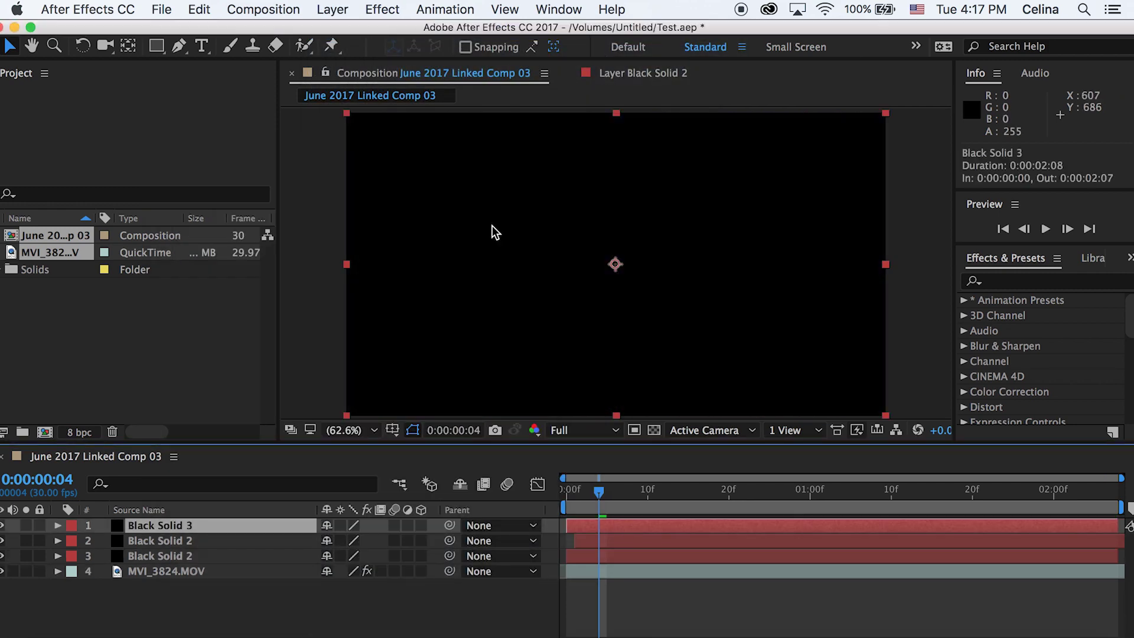
Hide Black Solid 3 and use the Pen tool to draw a closed four-point mask on it over the lower lit windows between the two masked columns
click(4, 525)
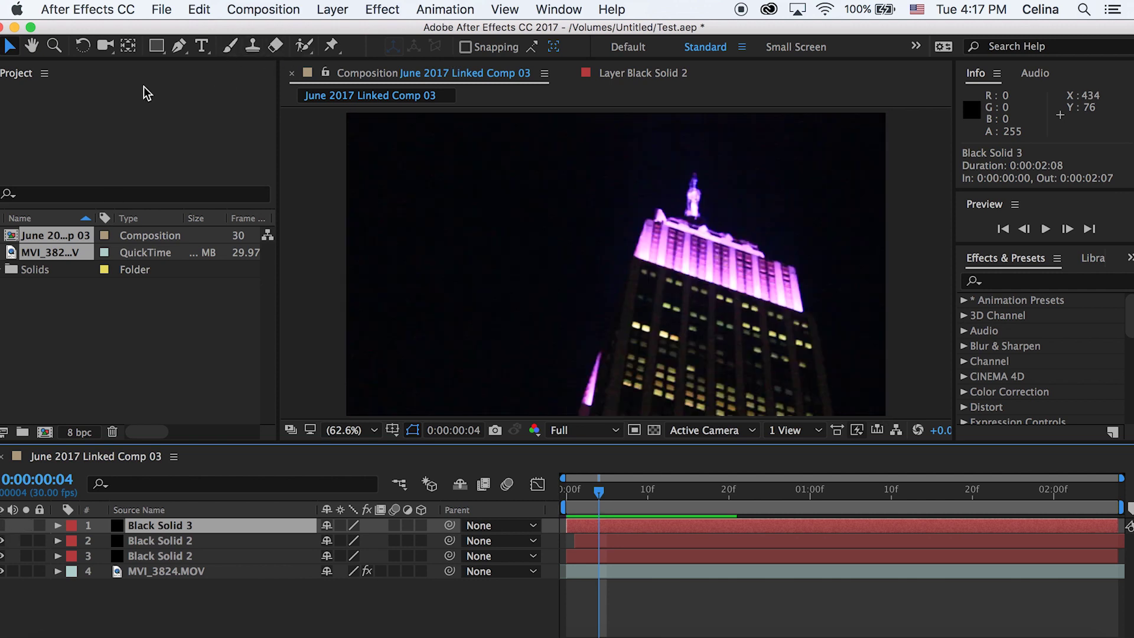
click(178, 45)
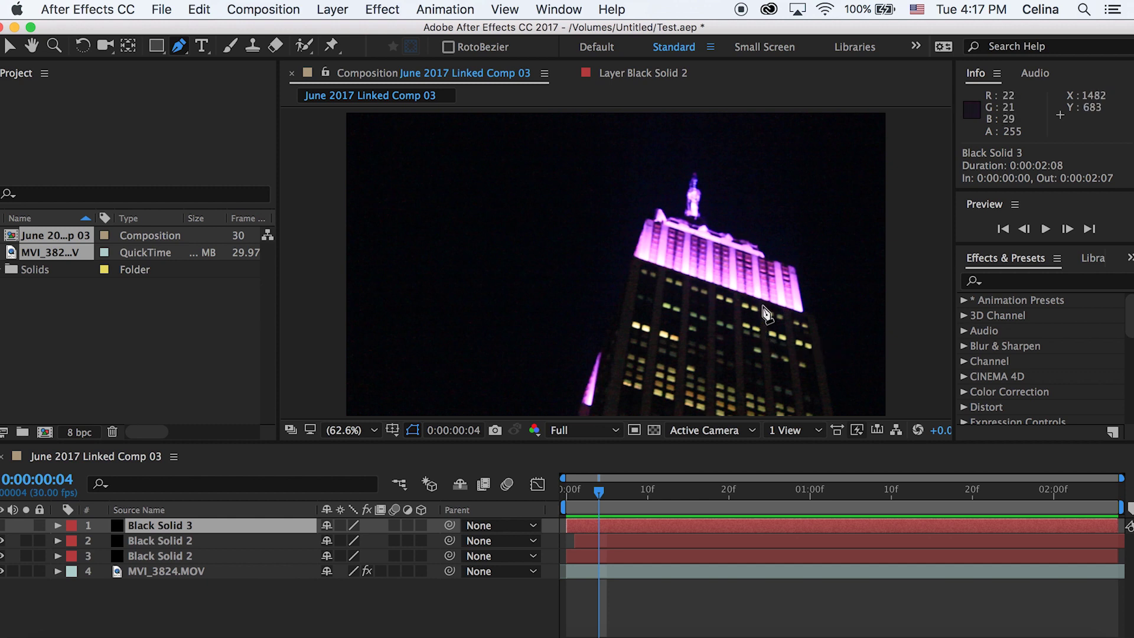
mouse_move(597, 490)
mouse_down()
mouse_move(612, 489)
mouse_move(597, 490)
mouse_up()
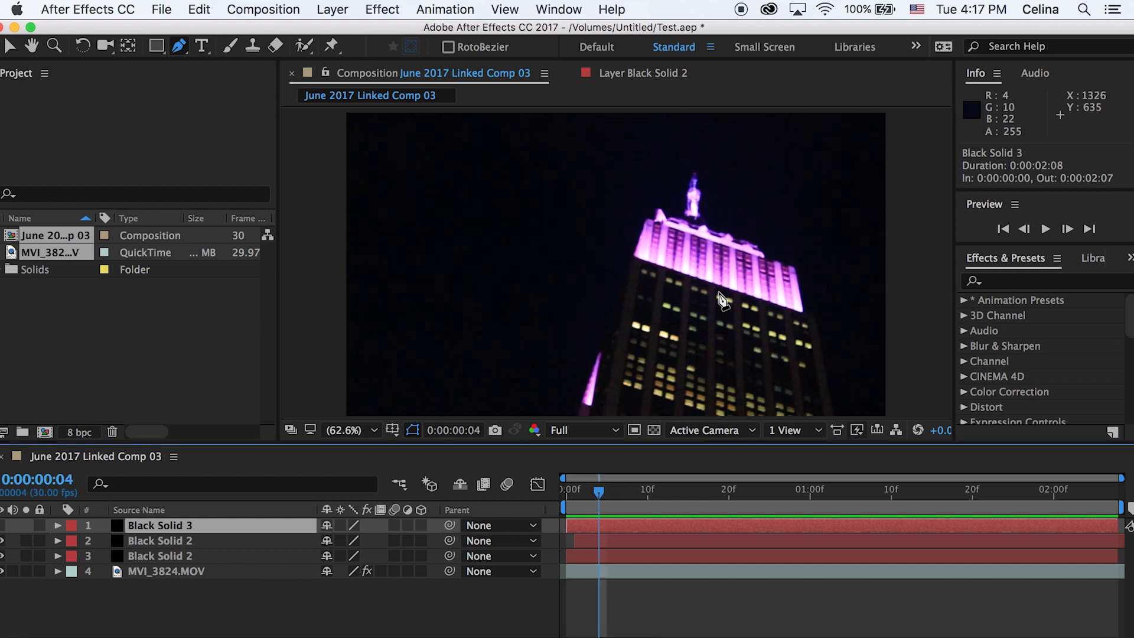
click(659, 325)
click(646, 395)
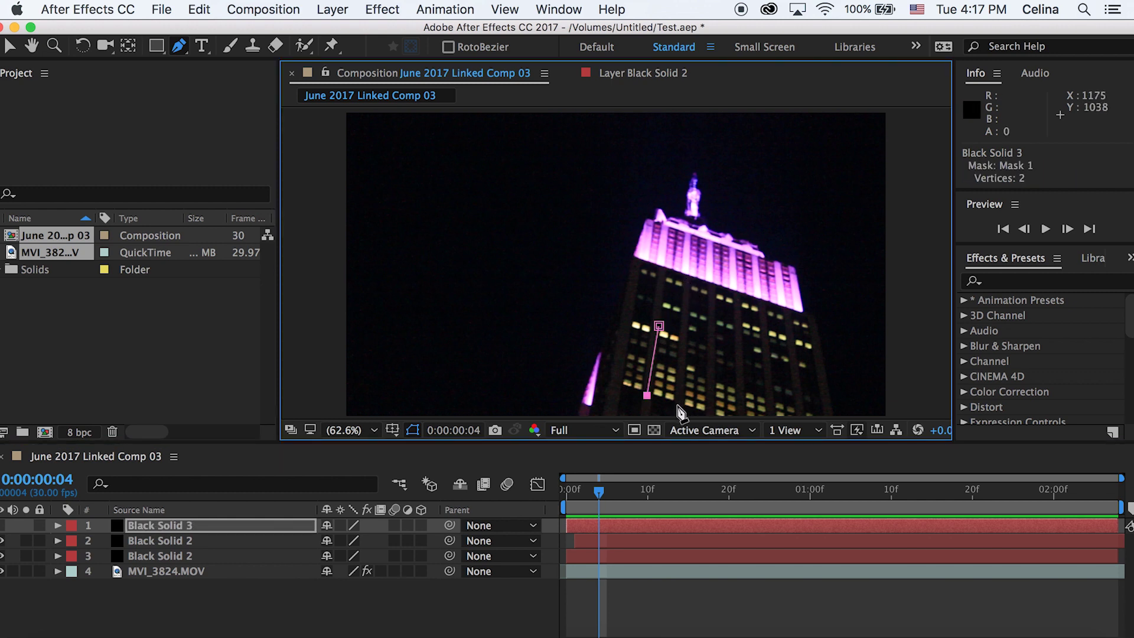
click(660, 326)
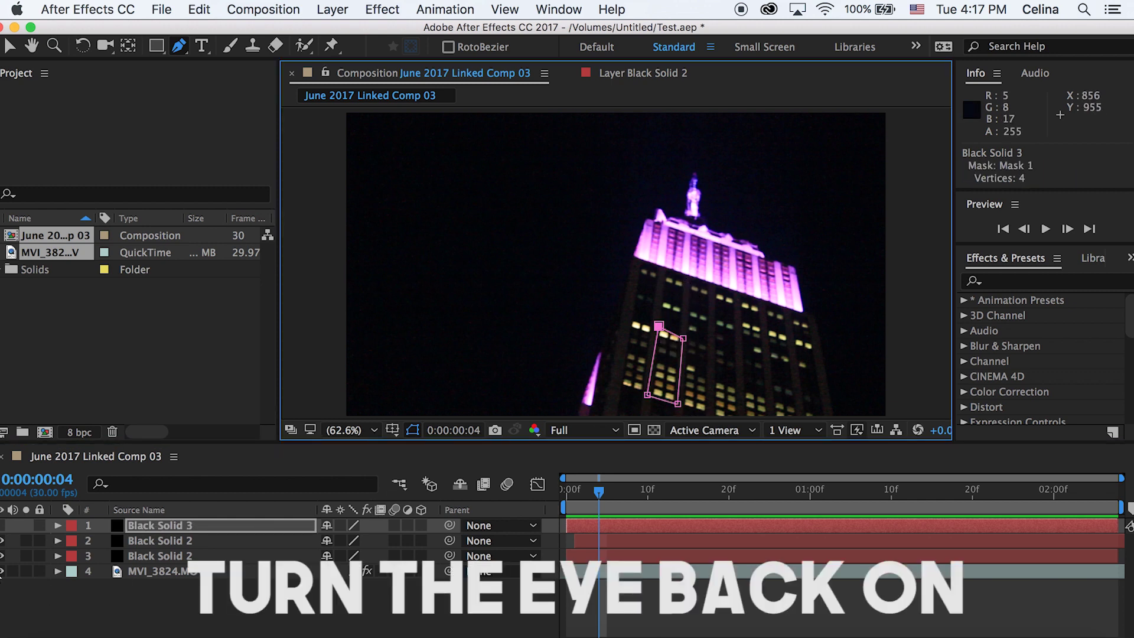
Show Black Solid 3 and keyframe its mask path: full shape at 0:00:00:04, collapsed to its bottom edge at 0:00:00:03
click(2, 526)
click(603, 526)
key(m)
click(118, 555)
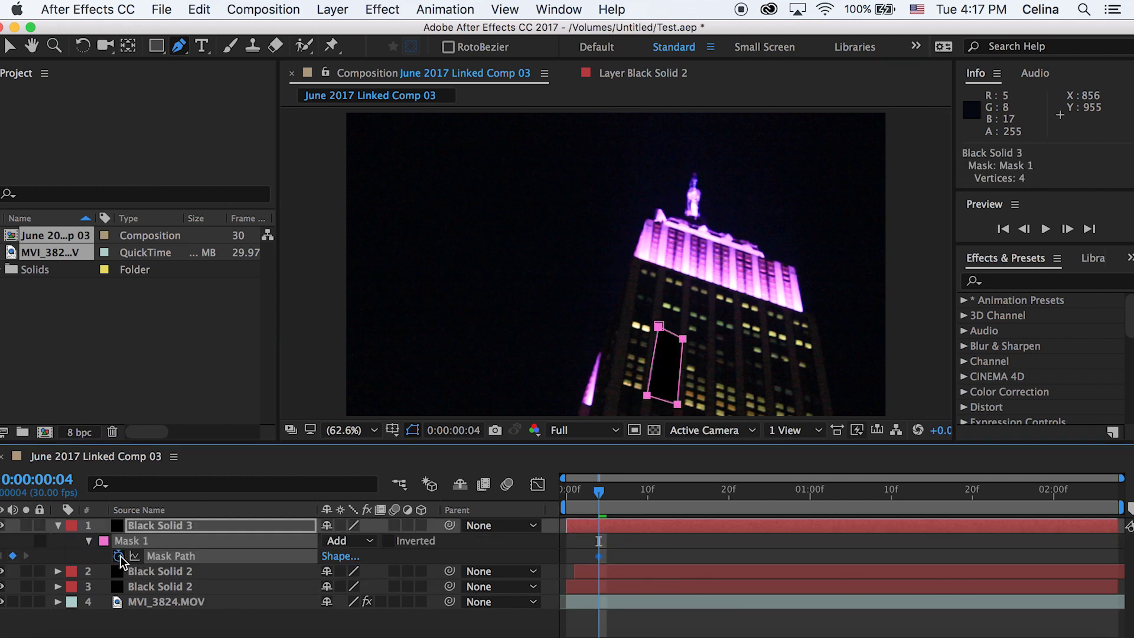
drag(598, 490, 593, 490)
drag(664, 329, 657, 411)
Play the composition from the opening frames to check the timing of Black Solid 3's mask
click(575, 493)
key(space)
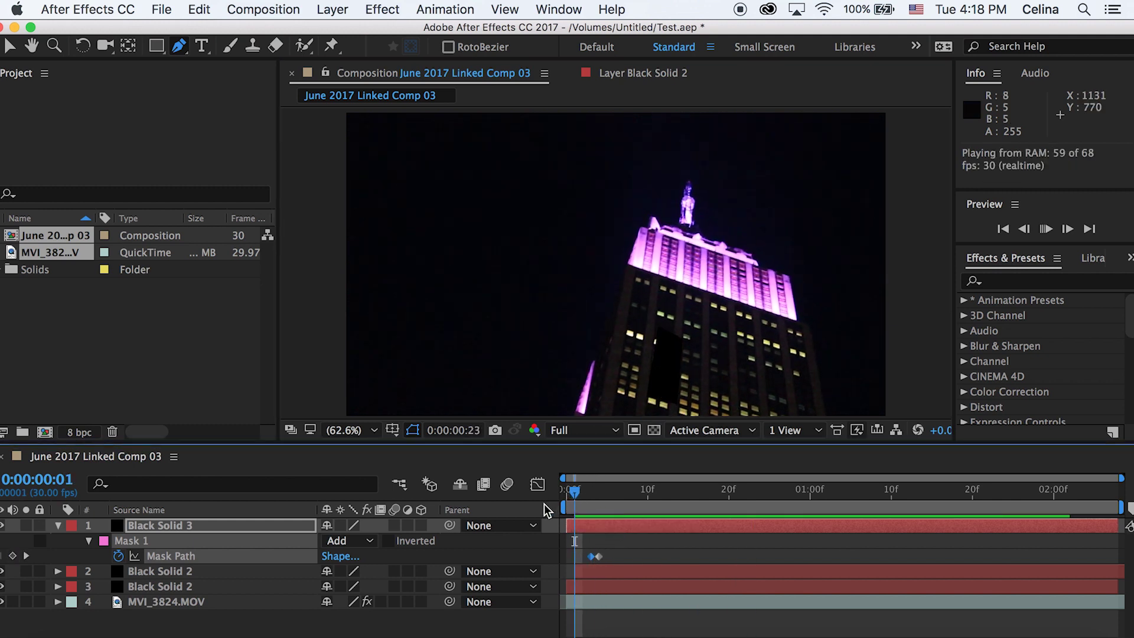
key(space)
click(583, 494)
key(space)
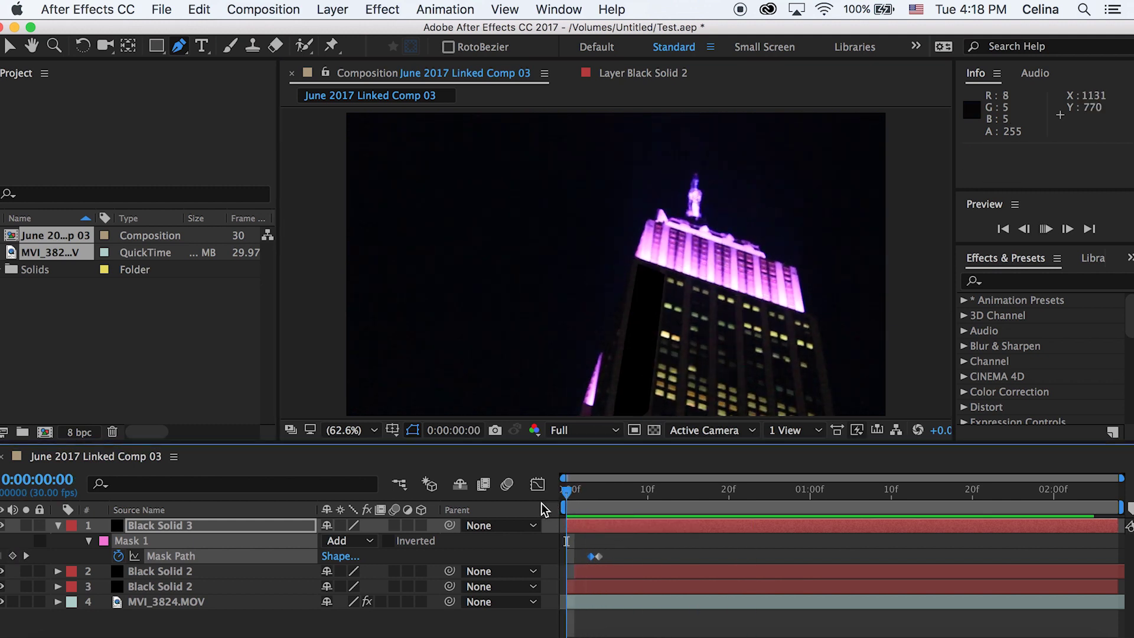
key(space)
Move Black Solid 3's full-shape mask path keyframe to 0:00:00:05 and preview the change
drag(599, 557, 611, 556)
key(space)
key(space)
Copy the collapsed mask path keyframe at 0:00:00:03 and paste it at 0:00:00:07 on Black Solid 3
drag(591, 495, 622, 499)
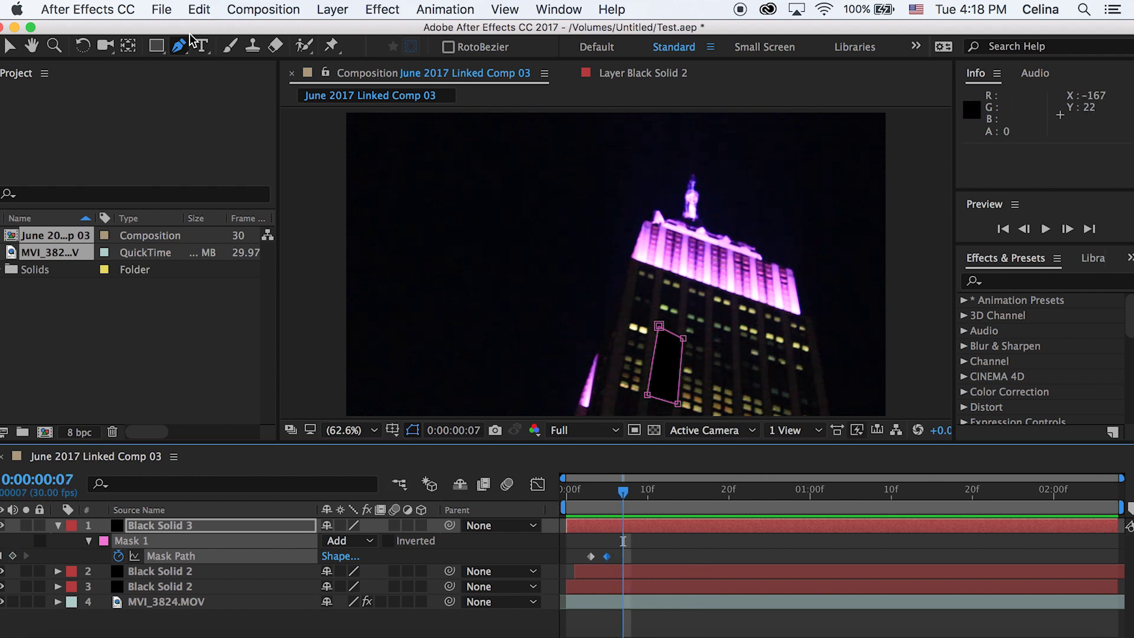
click(12, 45)
click(592, 556)
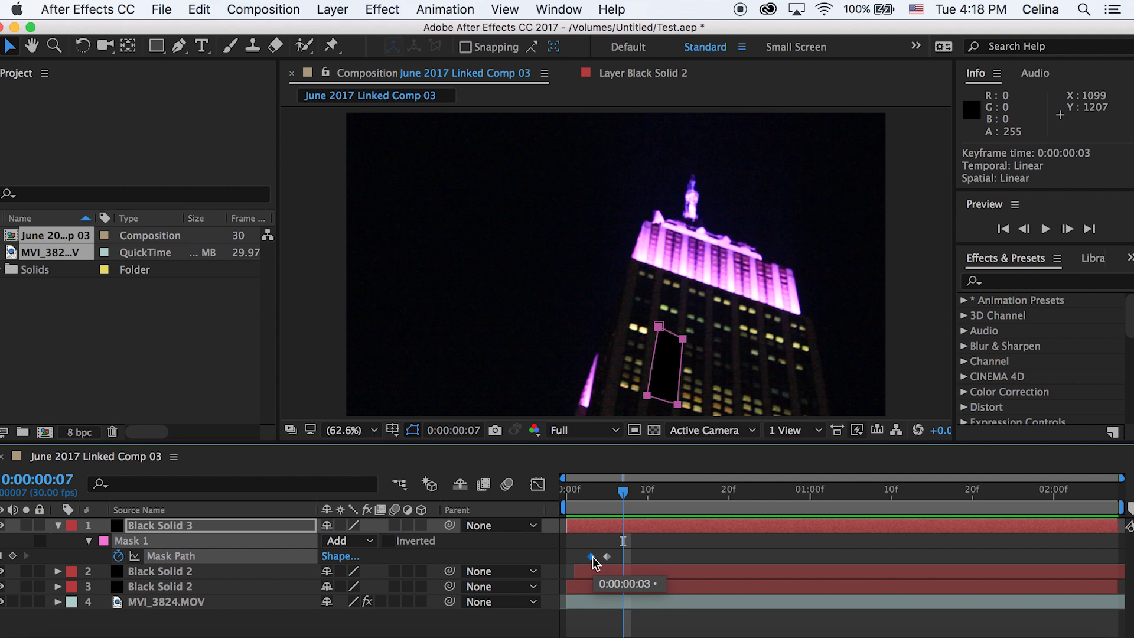
key(super+c)
key(super+v)
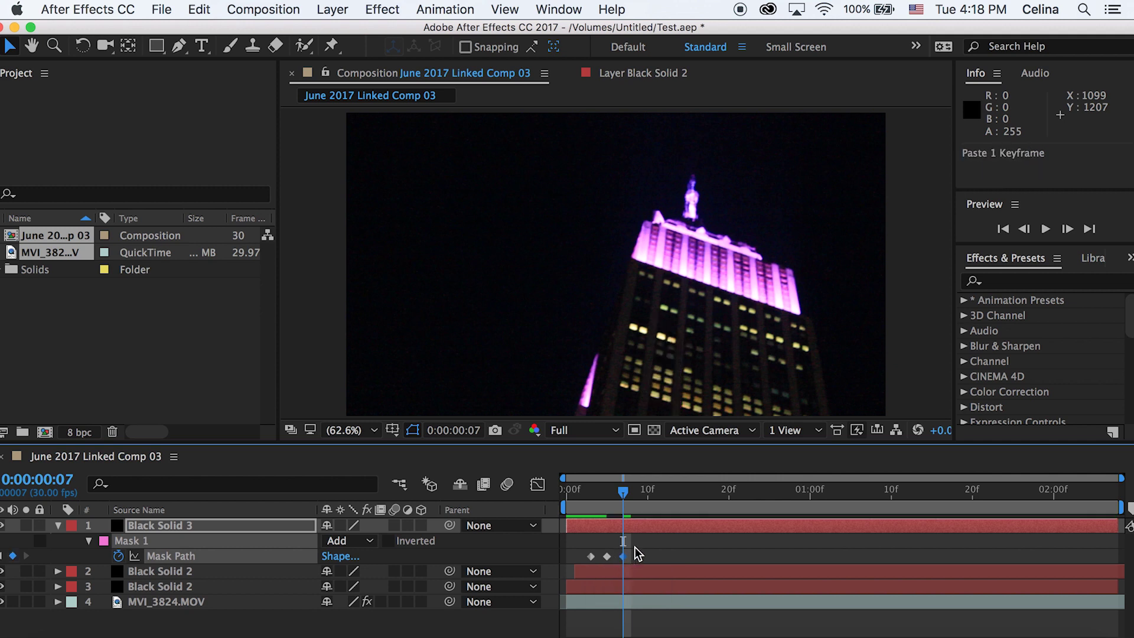
Play and scrub the opening frames to review the window block flickering off and back on
drag(608, 507, 559, 495)
key(space)
key(space)
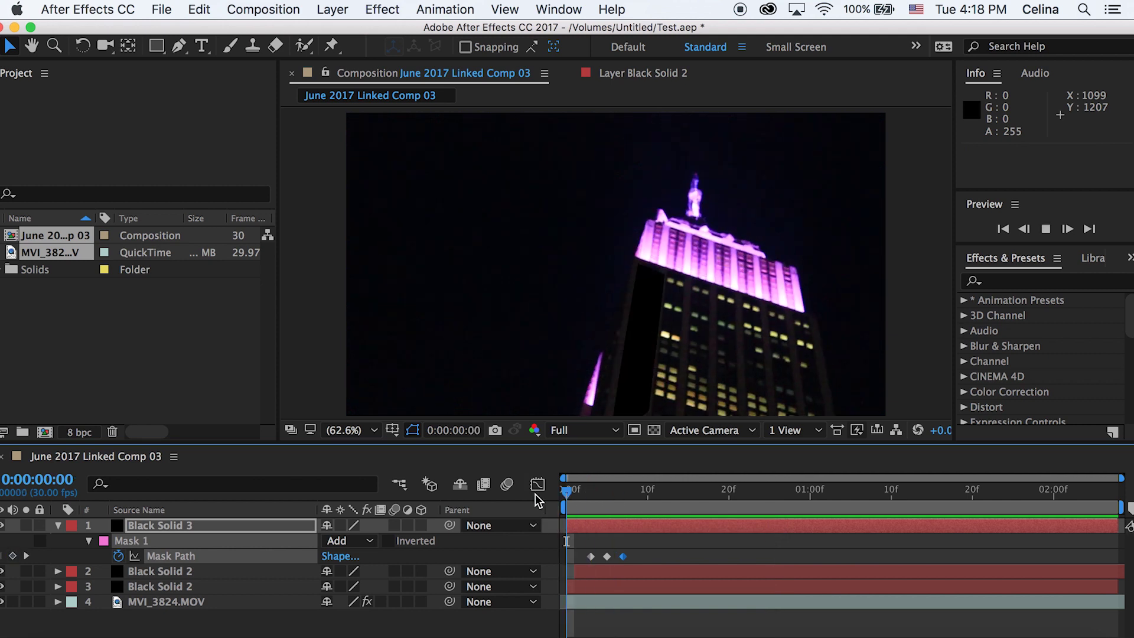
key(space)
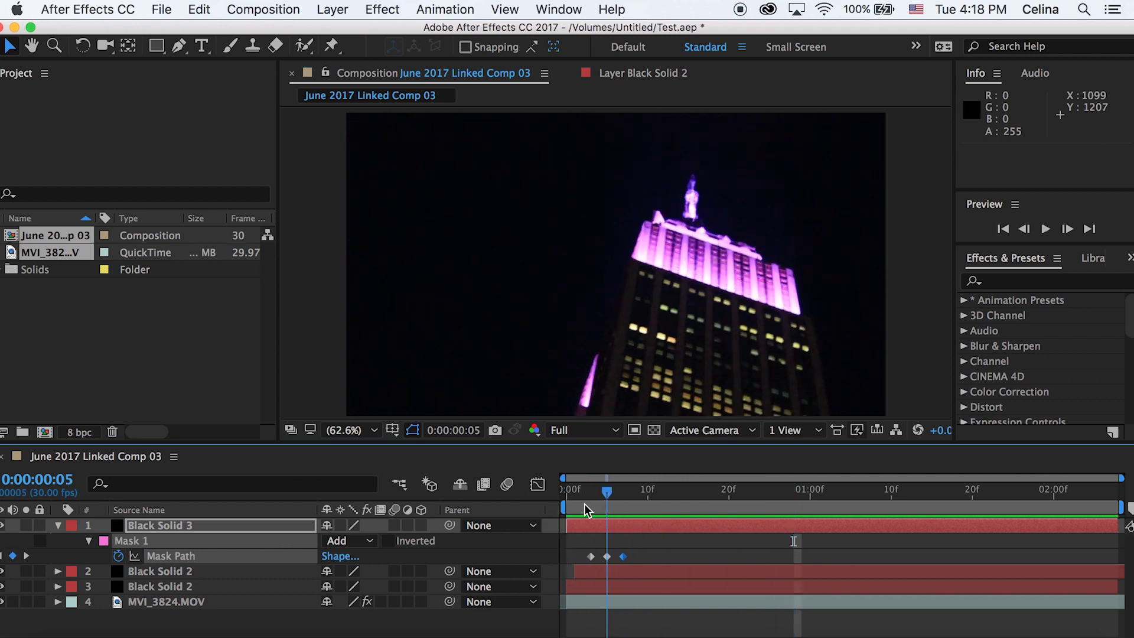
drag(585, 505, 555, 504)
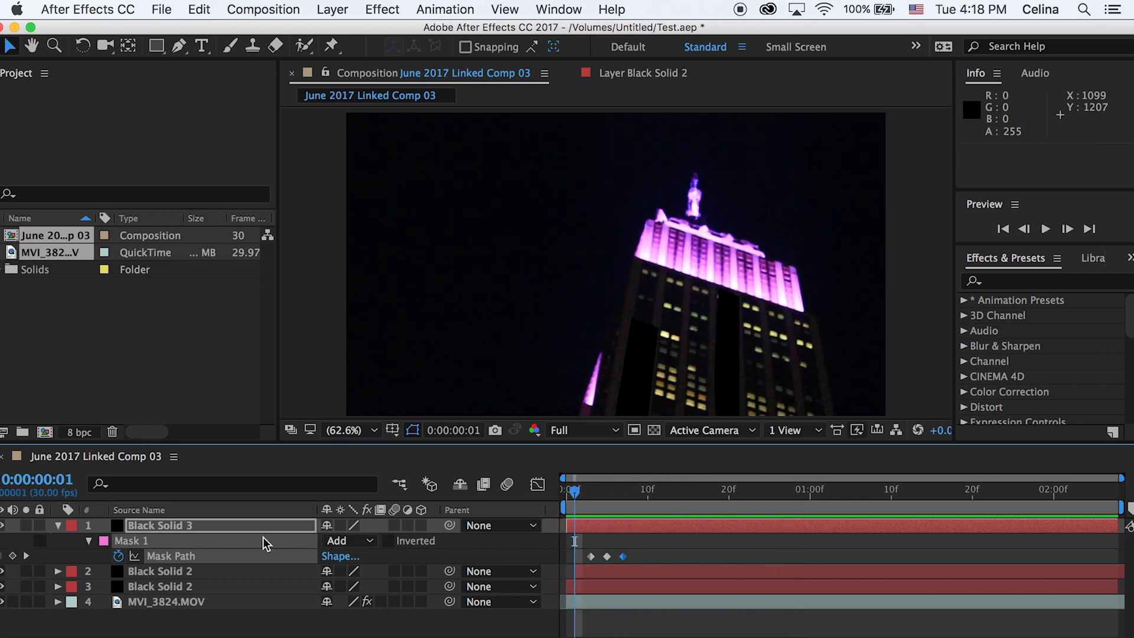
Set the mask feather of the lowest Black Solid 2 layer to 12 pixels
click(57, 525)
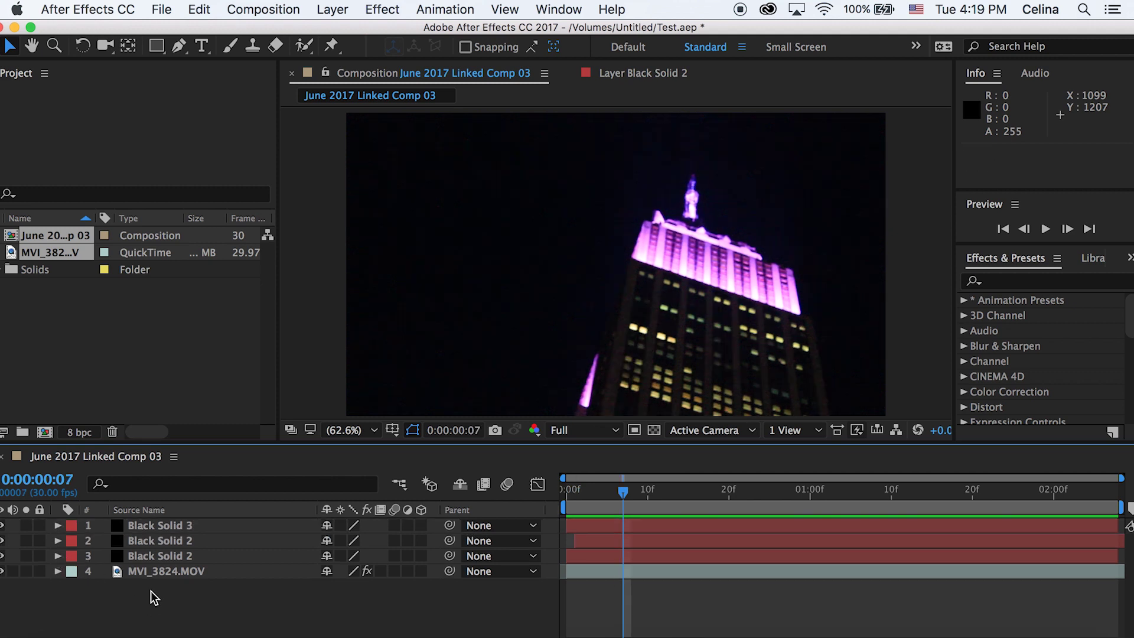
click(58, 556)
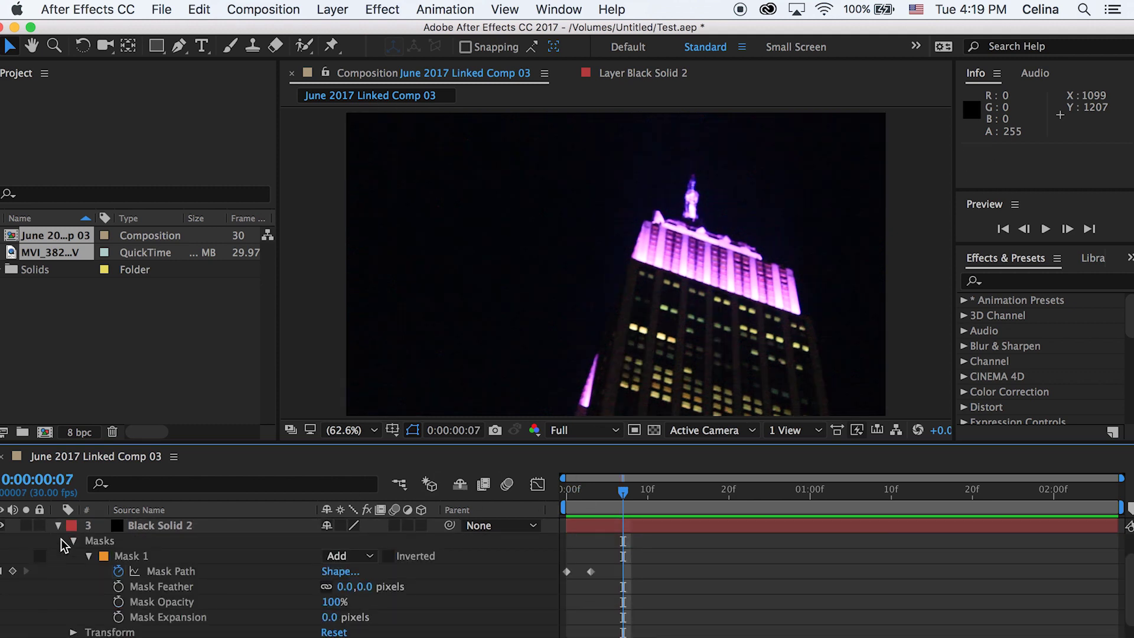
drag(602, 490, 556, 494)
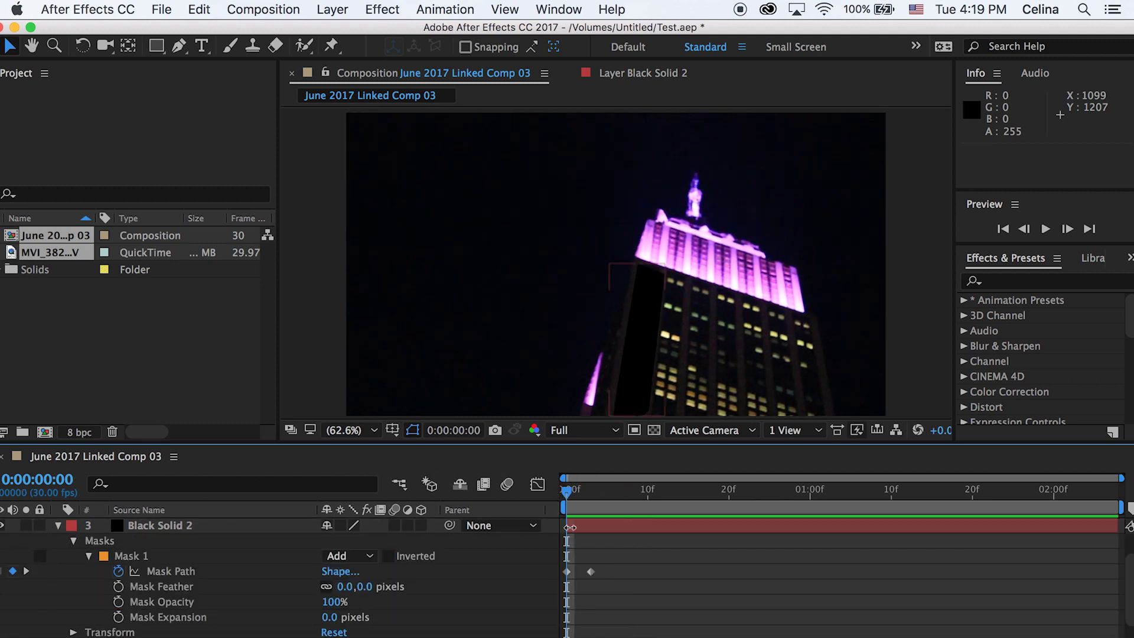
mouse_move(363, 587)
mouse_down()
mouse_move(475, 574)
mouse_move(374, 587)
mouse_up()
click(636, 579)
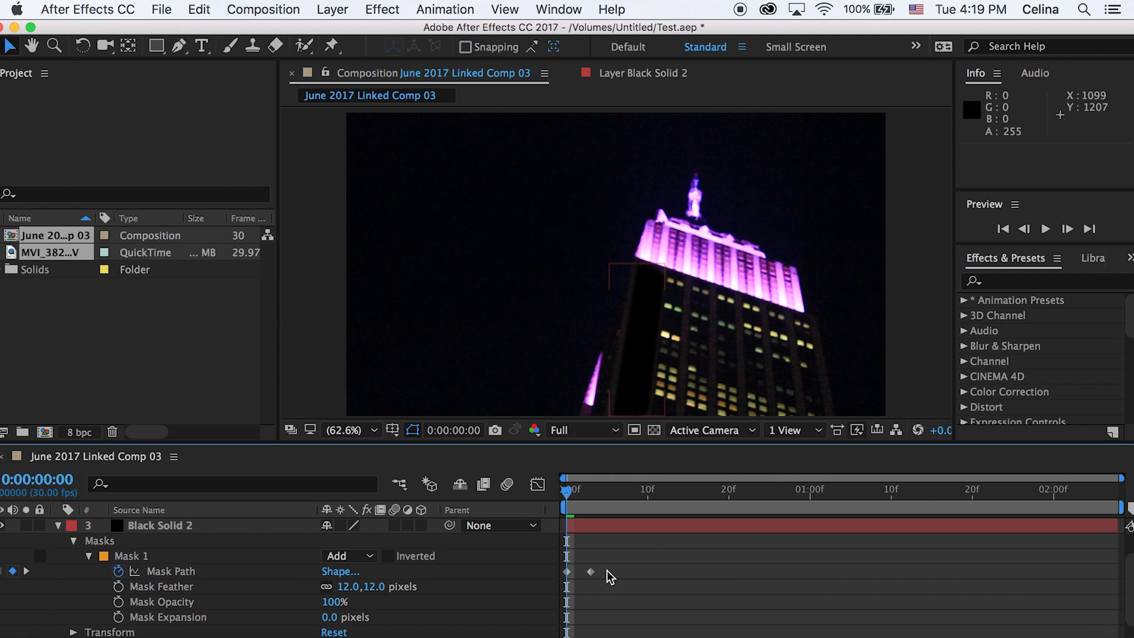
Play the composition from the start to check the feathered mask edge
key(space)
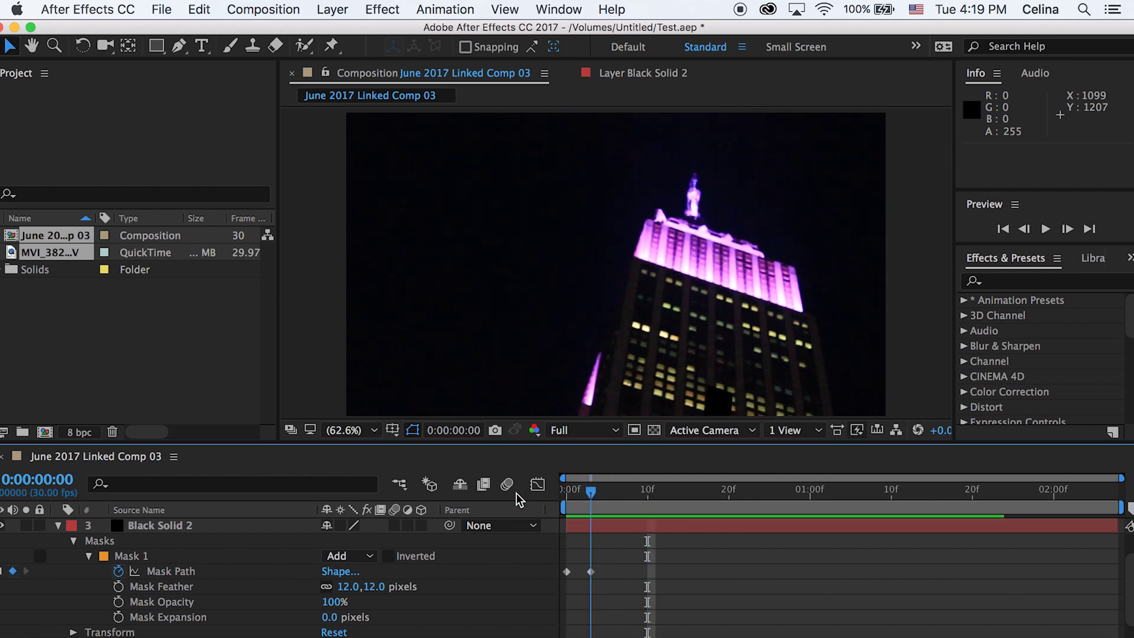
key(space)
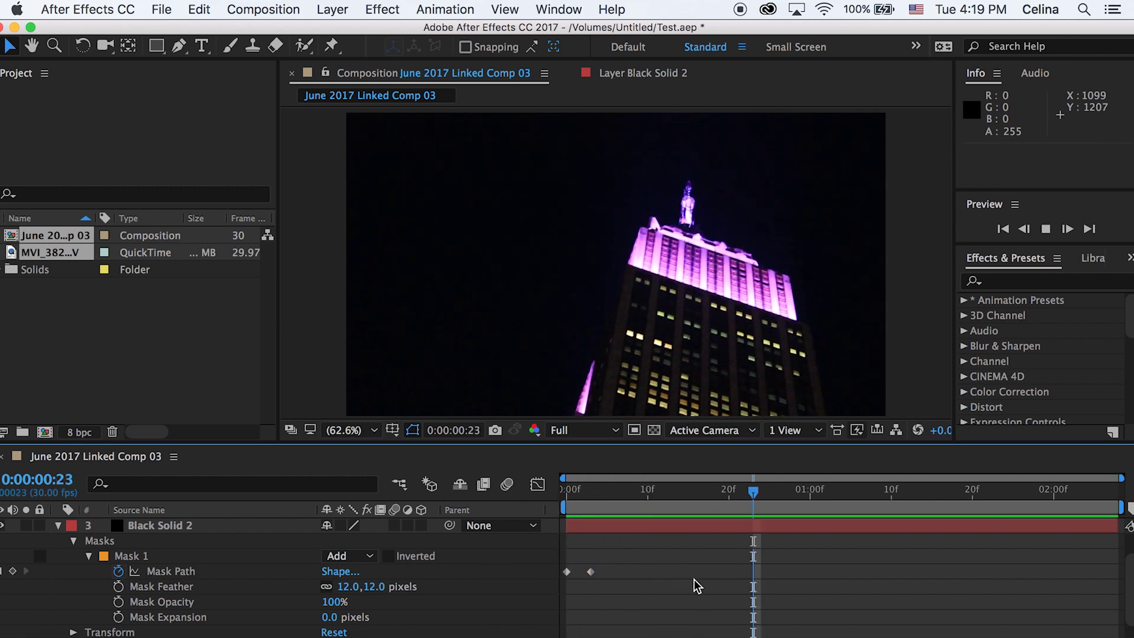
key(space)
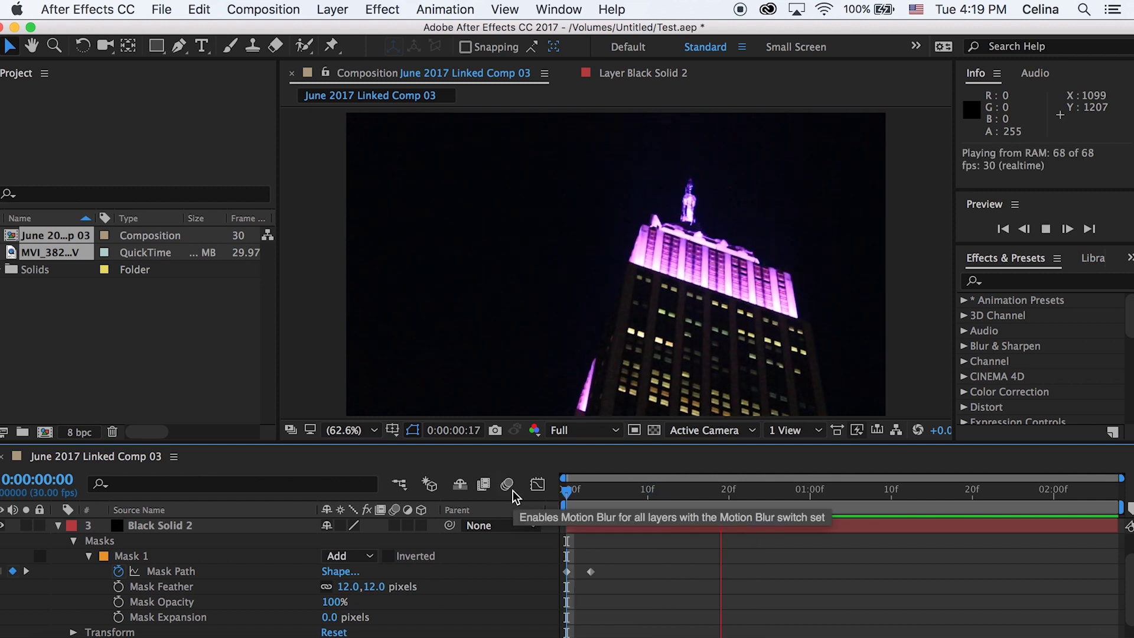
key(space)
Apply a 12-pixel mask feather to the upper Black Solid 2 layer and collapse both Black Solid 2 layers
key(super+z)
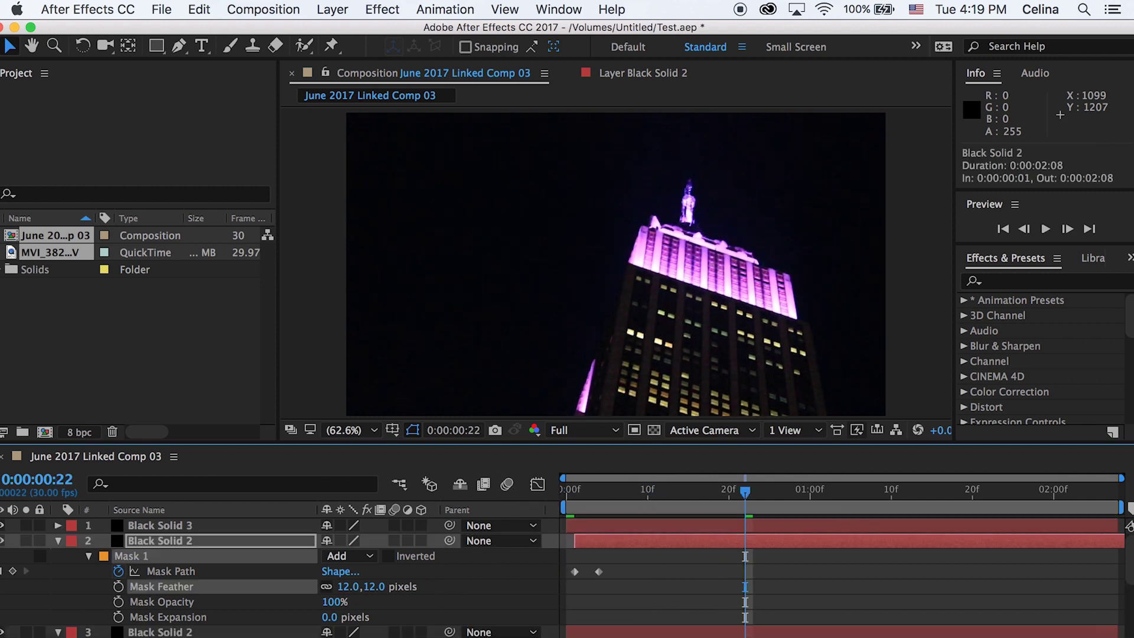
click(58, 541)
click(58, 556)
Set Black Solid 3's mask feather to 12 pixels and preview the composition from the start
click(142, 527)
key(m)
click(88, 541)
click(87, 541)
click(371, 571)
text(12)
key(Return)
drag(745, 492, 516, 491)
key(space)
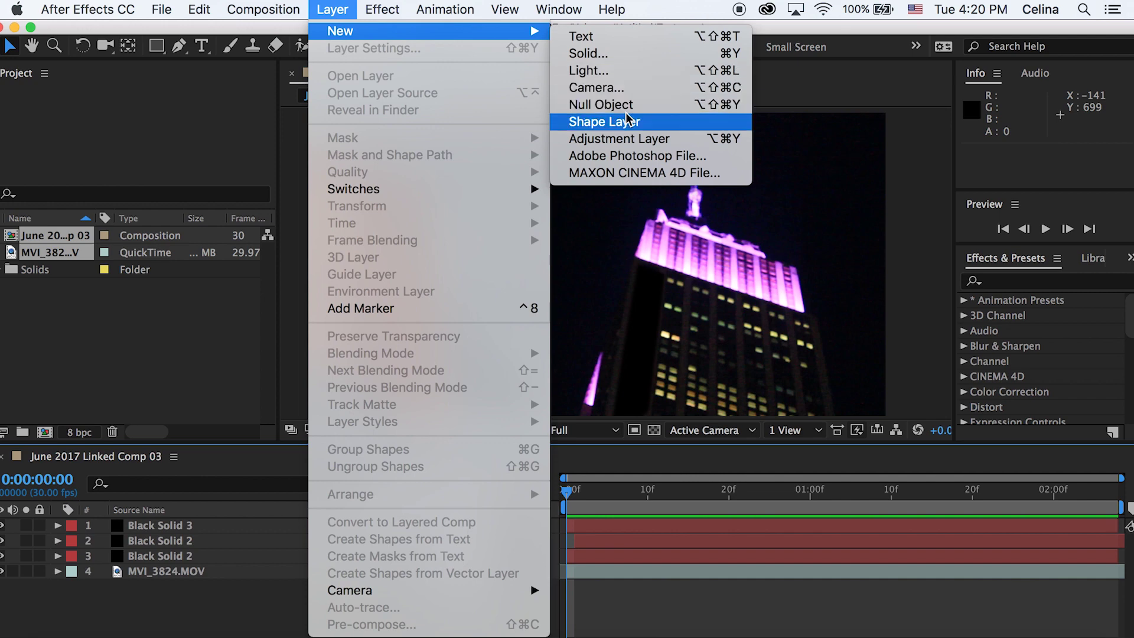
Add an adjustment layer above all layers and apply the Lumetri Color effect to it
click(621, 138)
click(1040, 281)
text(lum)
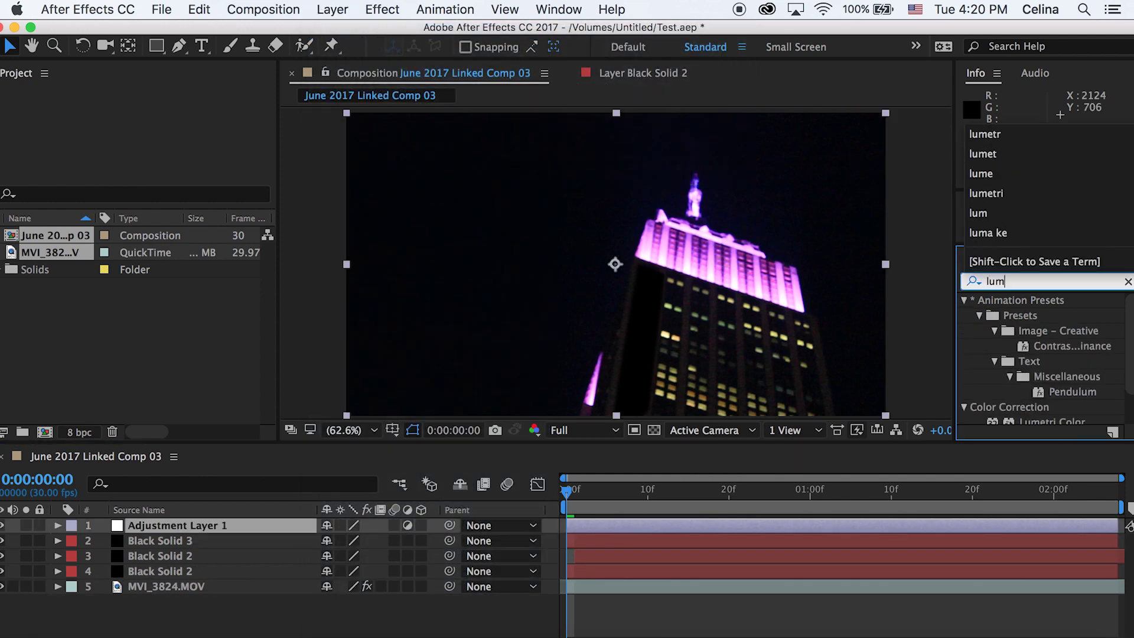
text(e)
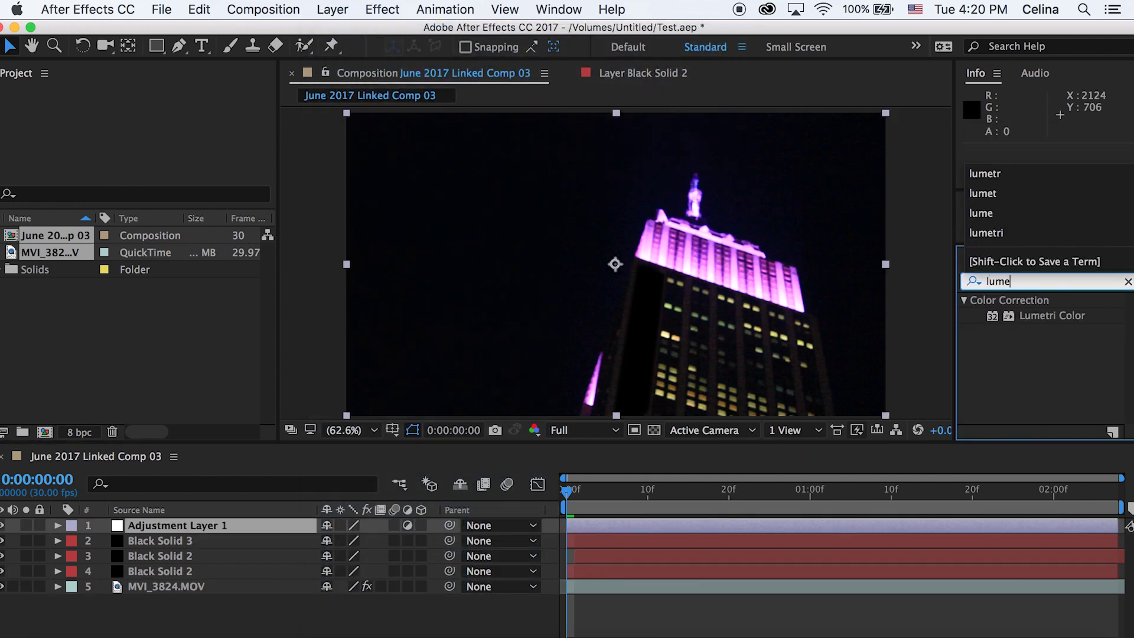
double_click(1063, 314)
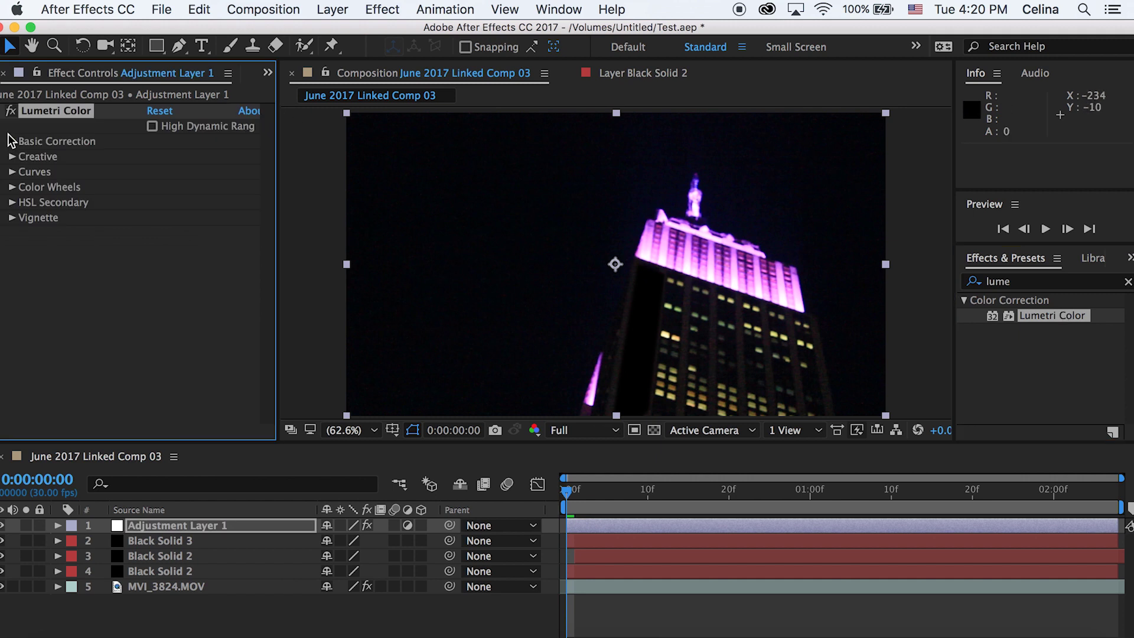
Set the contrast in Lumetri Color's Basic Correction to 9.0 on the adjustment layer
click(12, 141)
drag(230, 287, 254, 260)
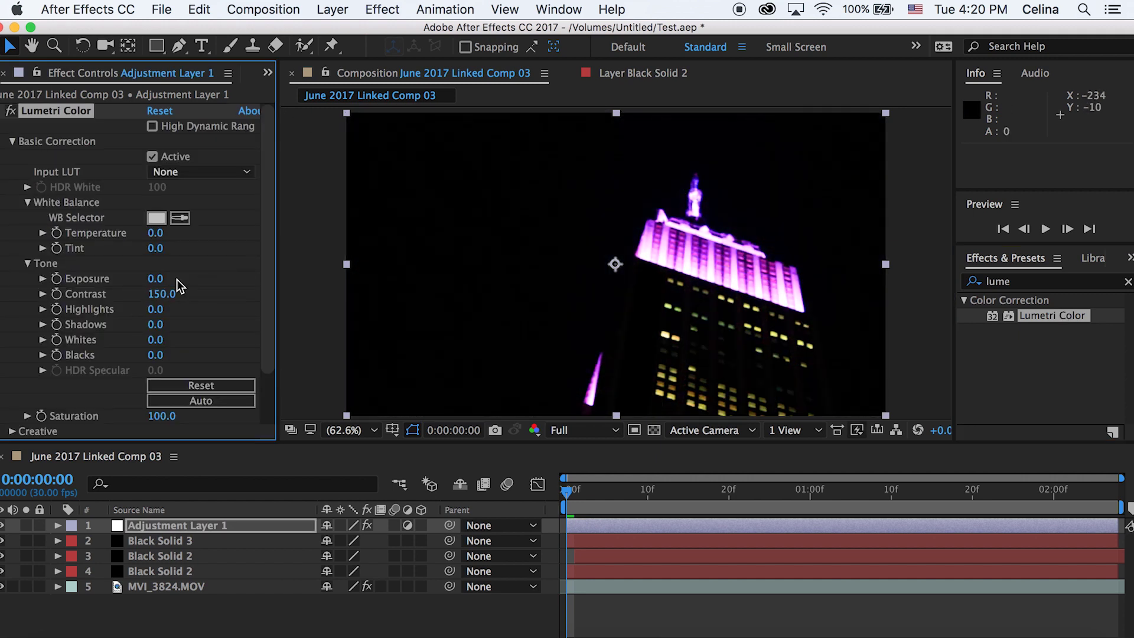
drag(174, 293, 79, 300)
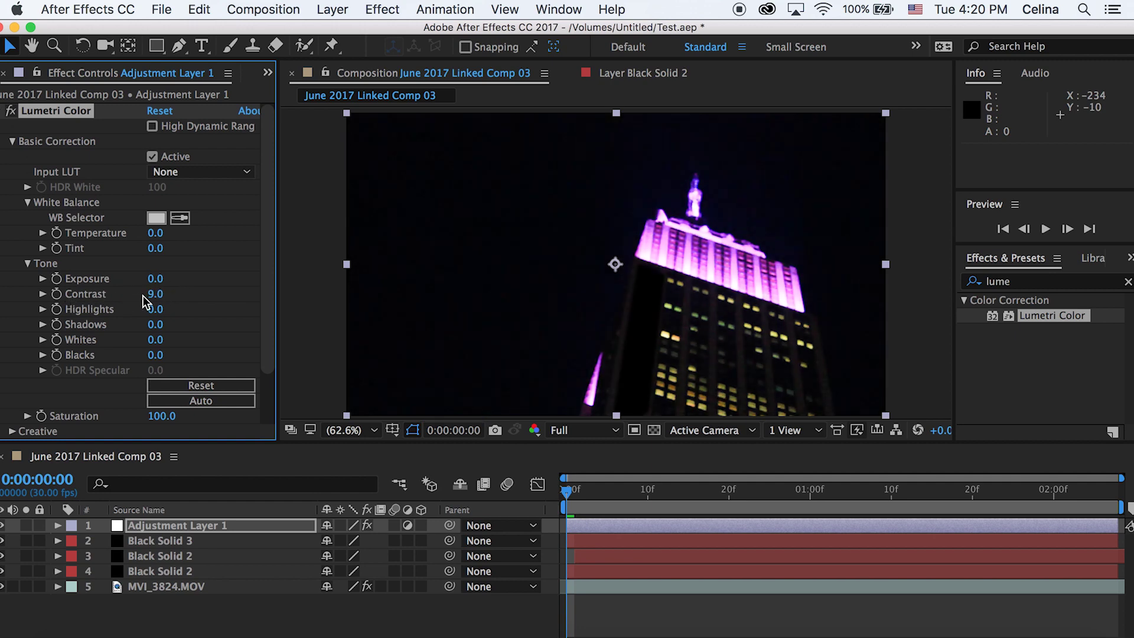
Apply the OSIRIS_M31 creative look in Lumetri Color and preview the graded composition from the start
click(201, 186)
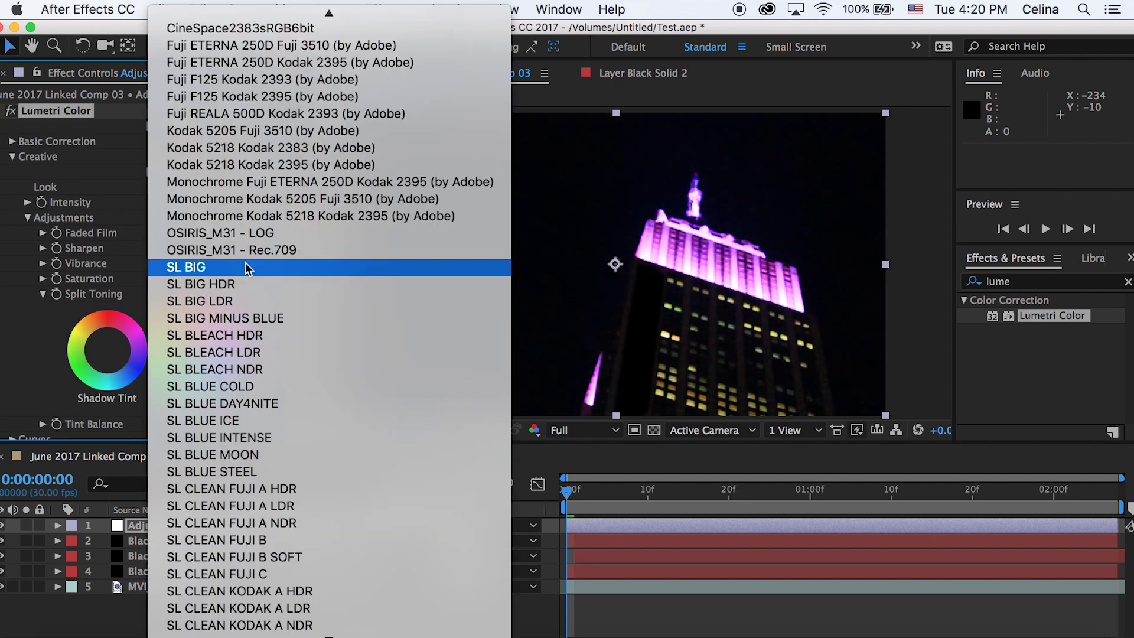
click(242, 251)
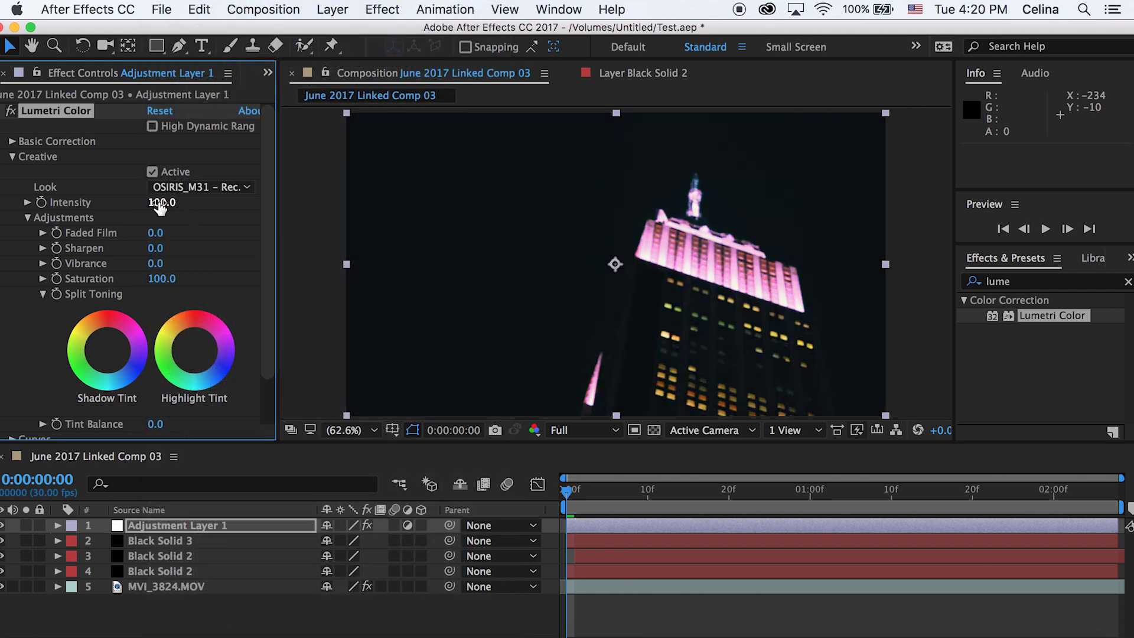
key(space)
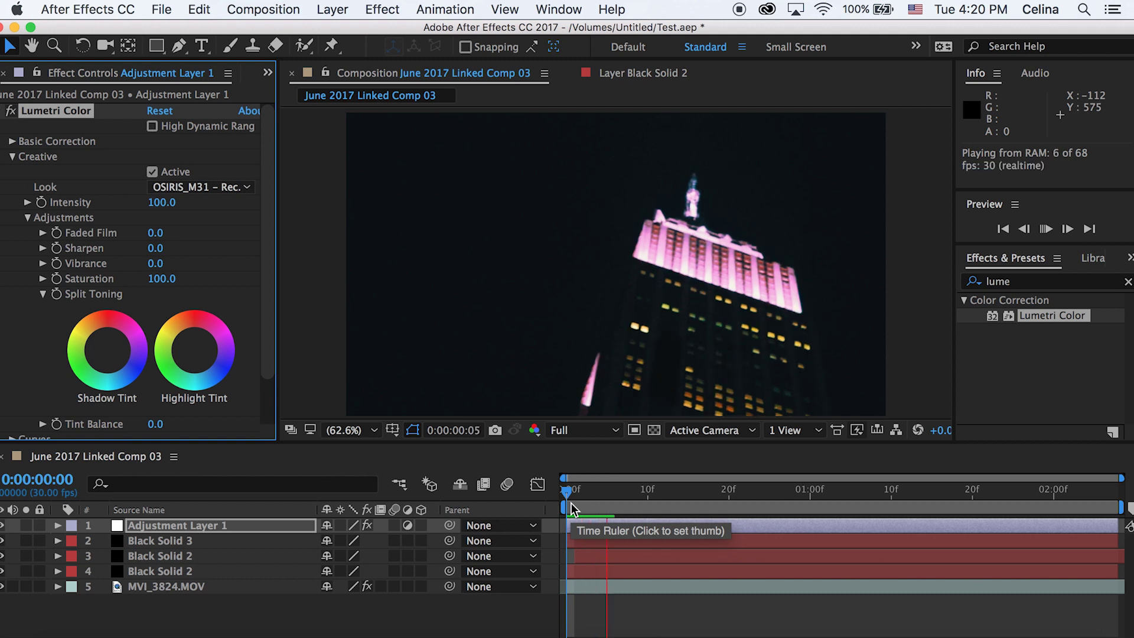
click(572, 503)
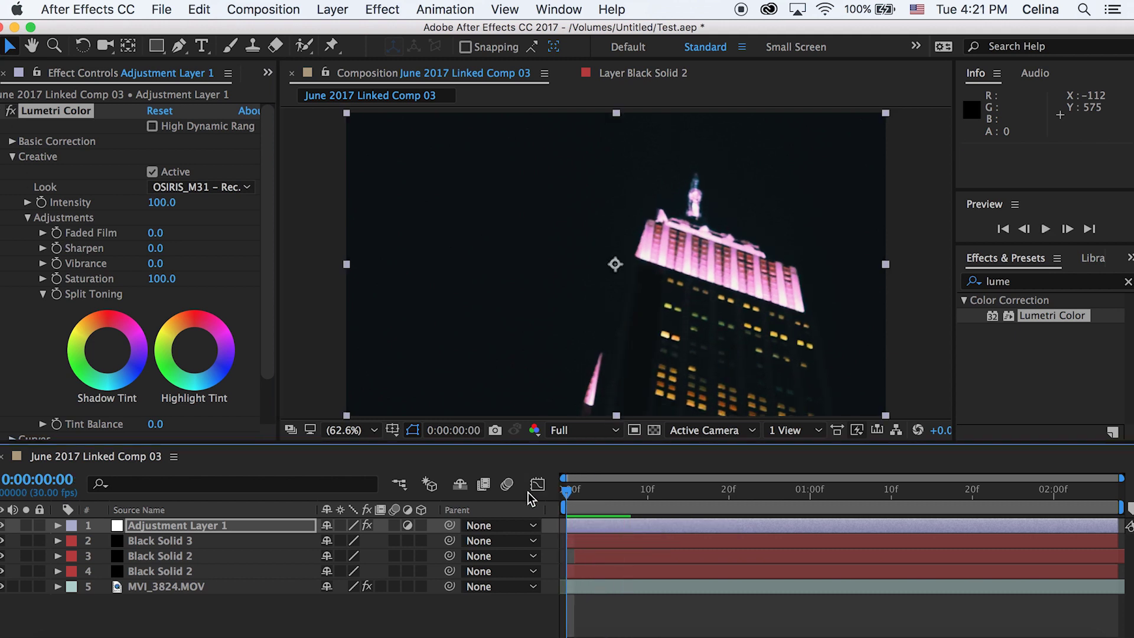
drag(569, 493, 521, 498)
key(space)
Copy the Lumetri Color effect from the adjustment layer and paste it onto the lowest Black Solid 2 layer
click(102, 243)
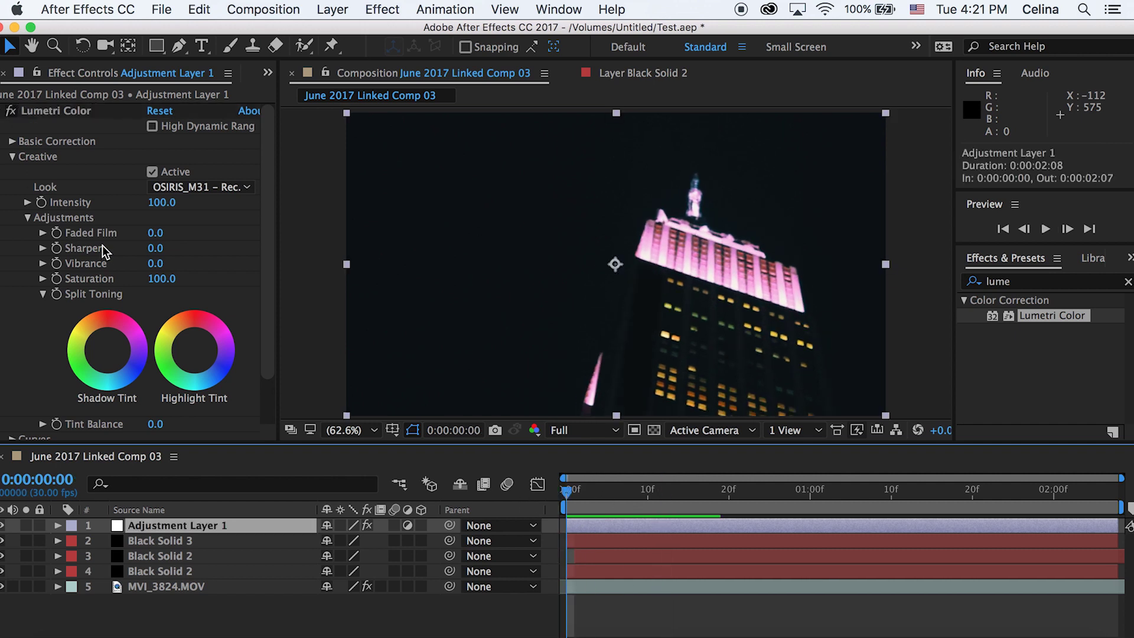
click(56, 109)
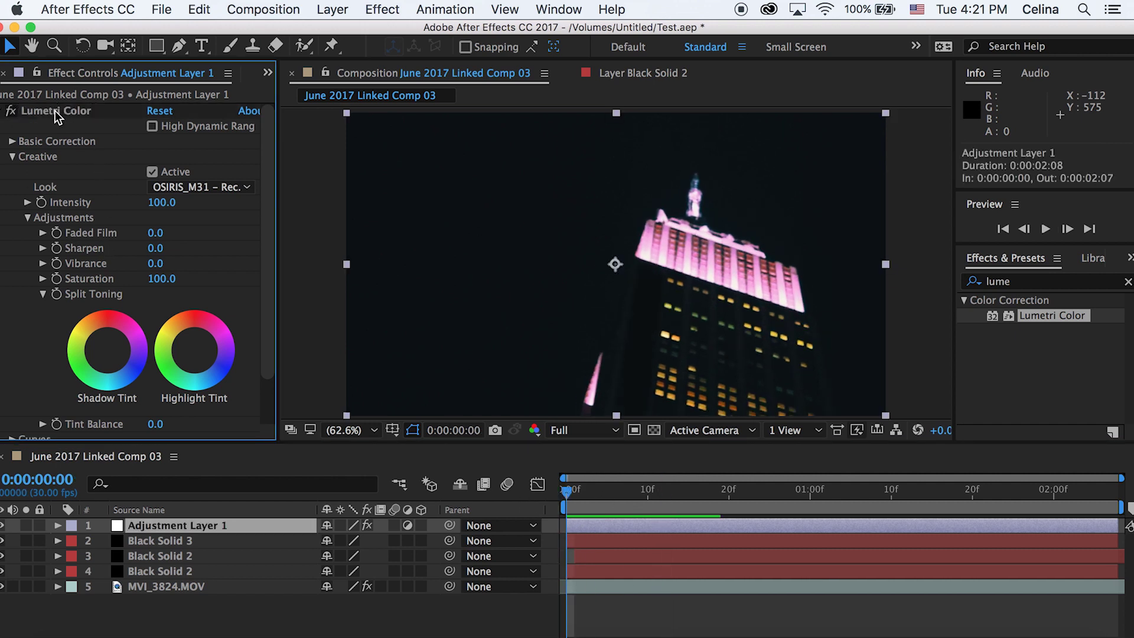
click(54, 111)
click(165, 540)
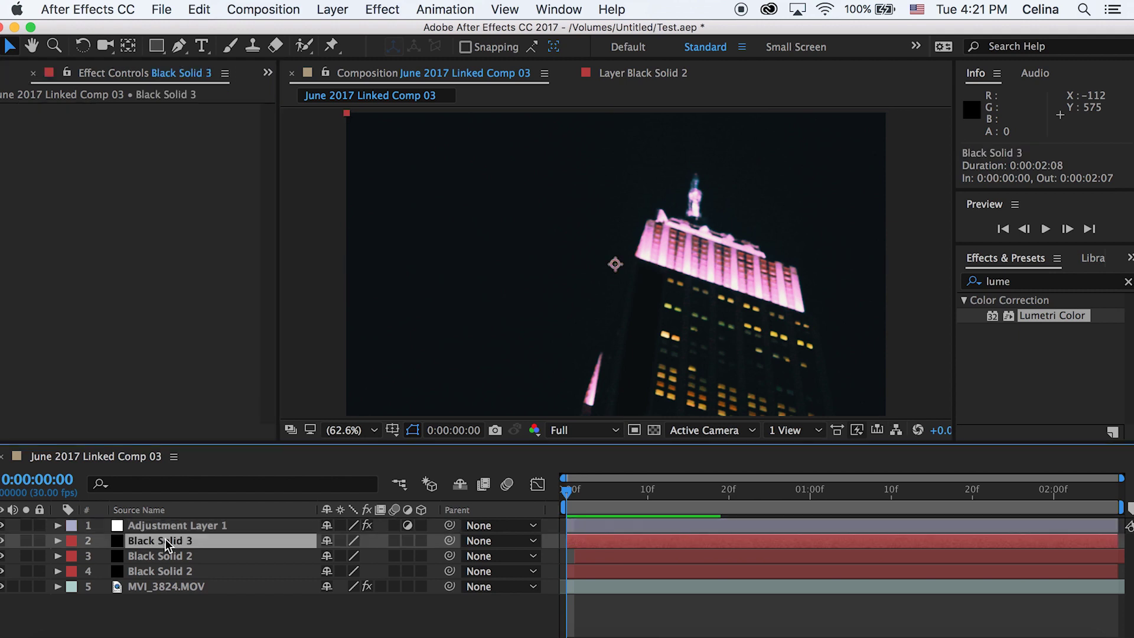
click(161, 569)
key(super+v)
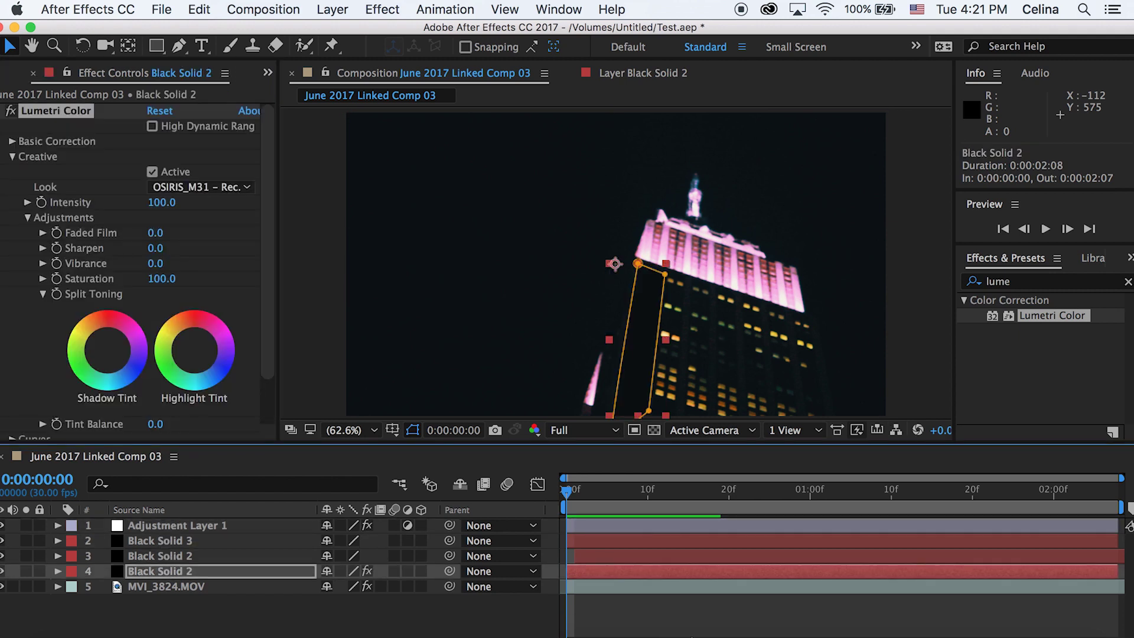
Paste the copied Lumetri Color effect onto the upper Black Solid 2 layer and the Black Solid 3 layer
click(656, 620)
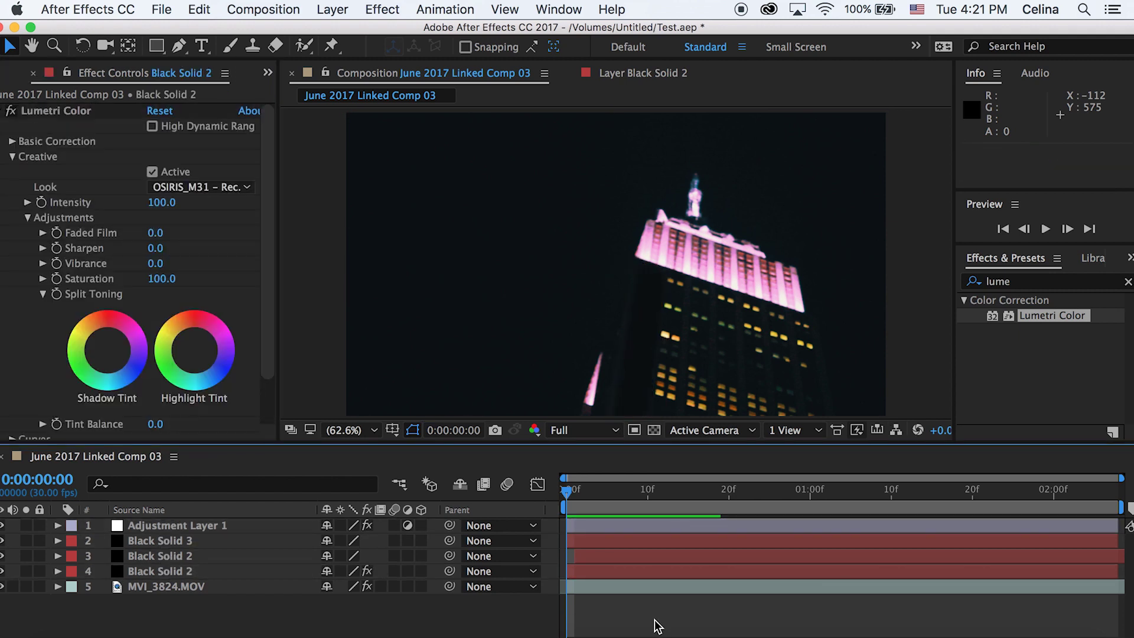
click(145, 565)
click(144, 555)
key(super+v)
click(143, 540)
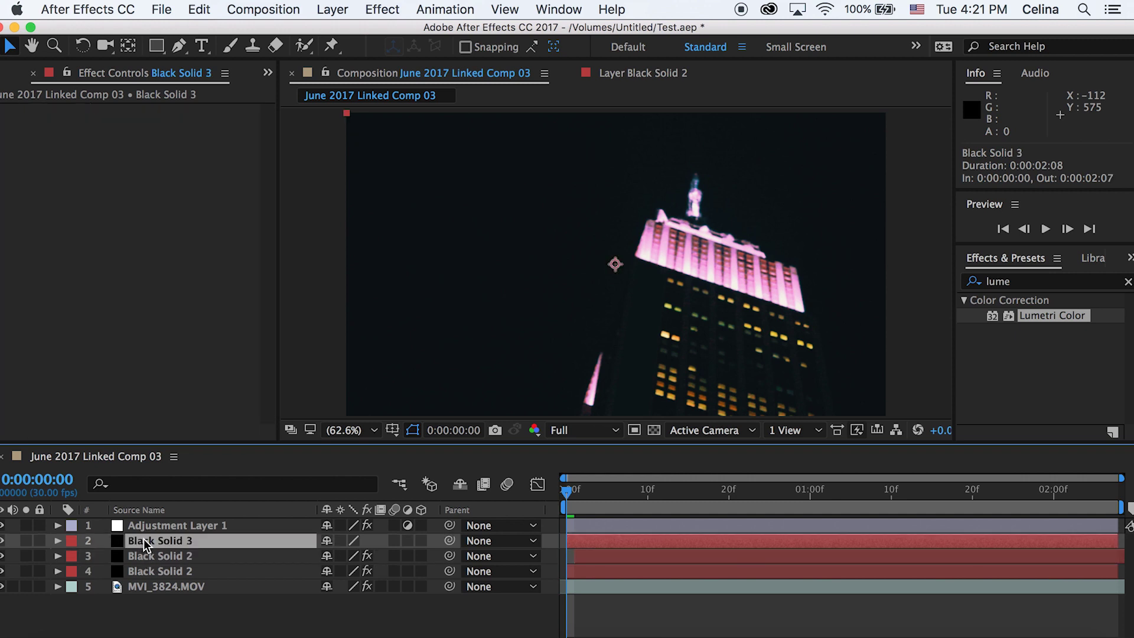
key(super+v)
Preview the window-light animation repeatedly from the first frame to check how the graded solids blend with the footage
key(space)
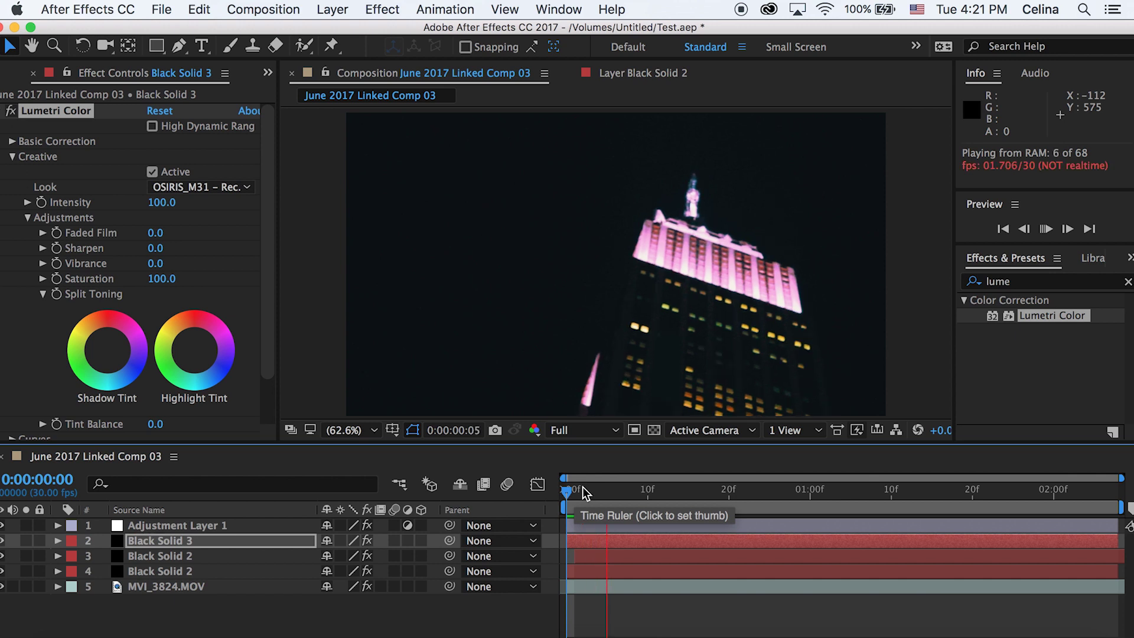
key(space)
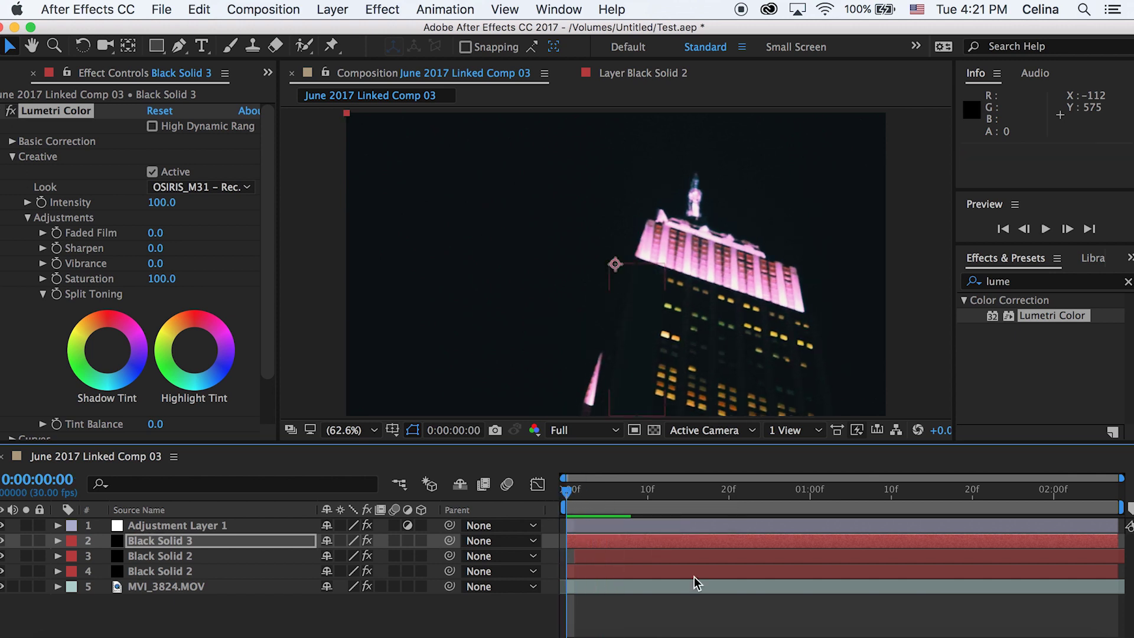
key(space)
key(space)
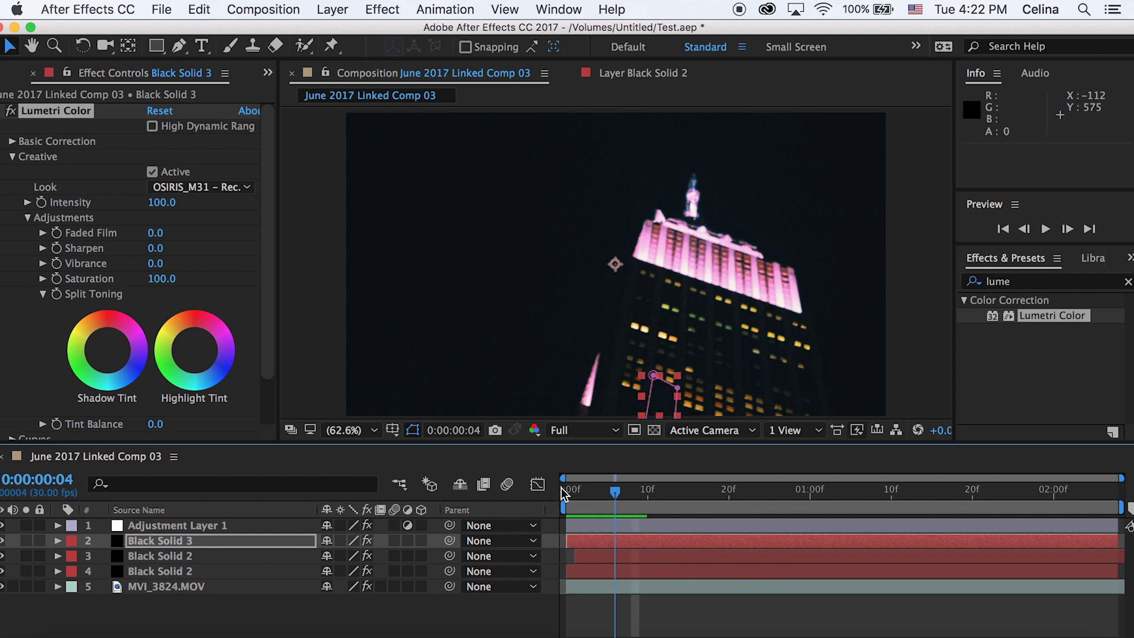
key(space)
key(space)
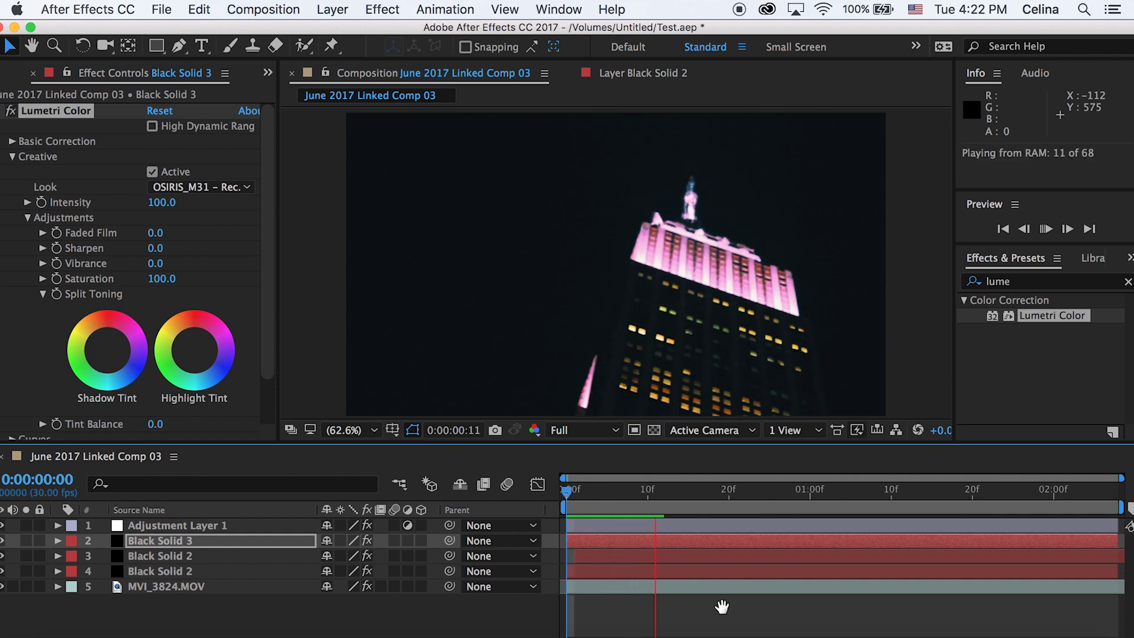
key(space)
key(space)
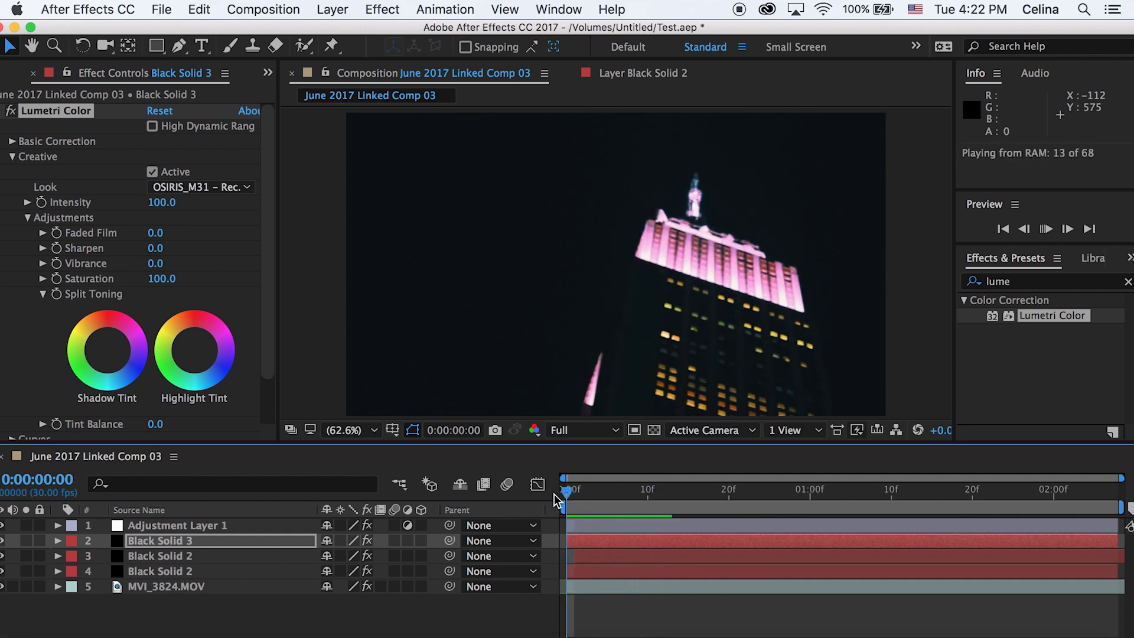